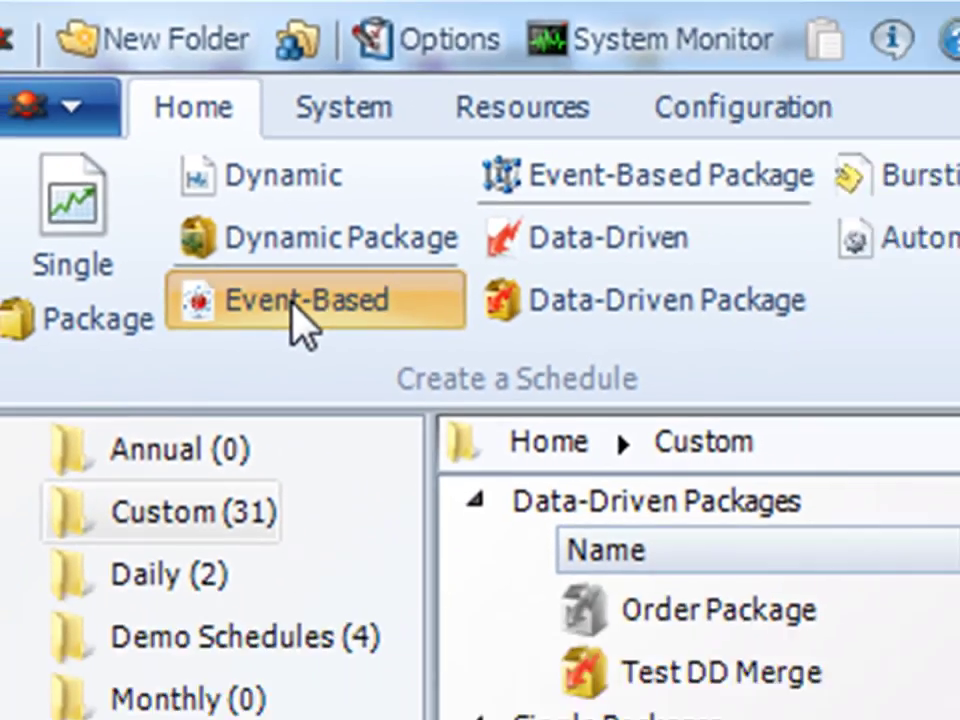
Step: Start a new event-based schedule and choose Demo Schedules as its parent folder
{"action": "left_click", "coordinate": [335, 378]}
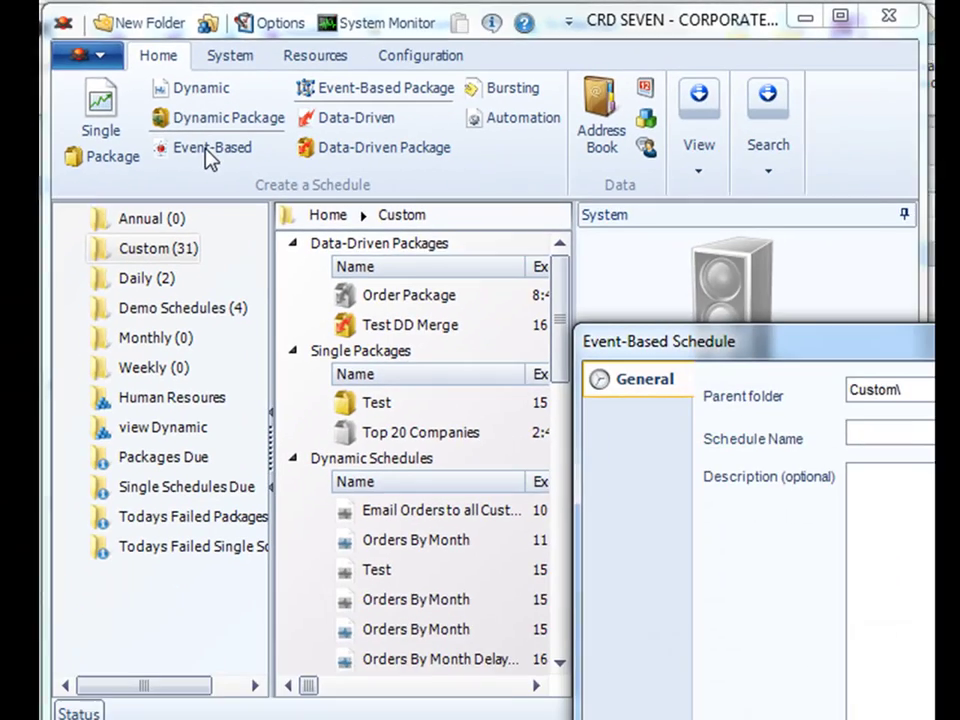
{"action": "left_click_drag", "start_coordinate": [890, 336], "coordinate": [418, 92]}
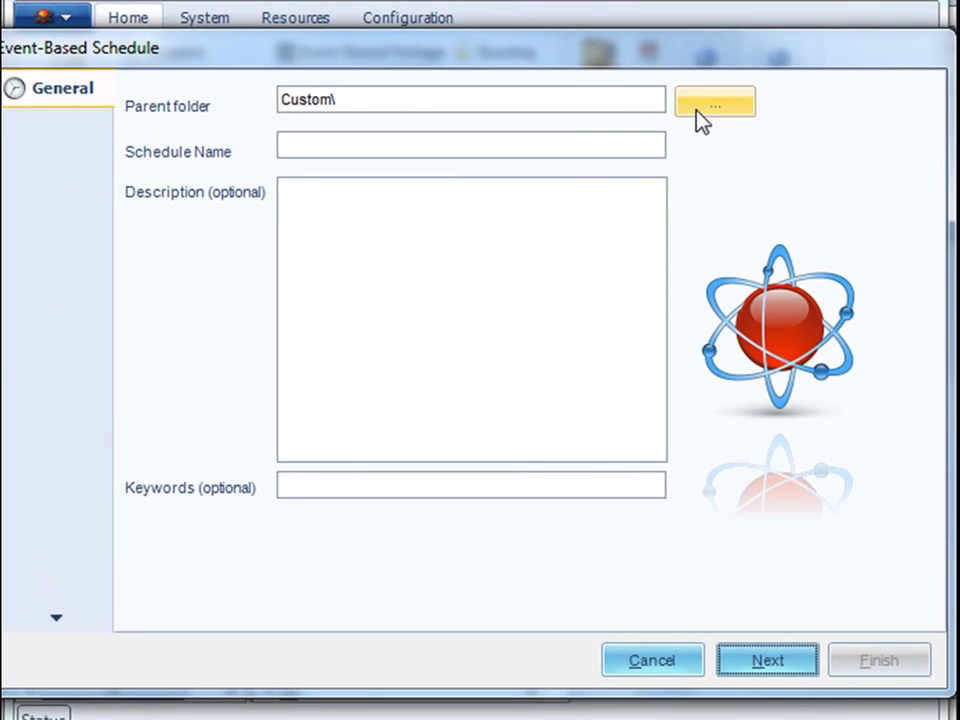
{"action": "left_click", "coordinate": [701, 122]}
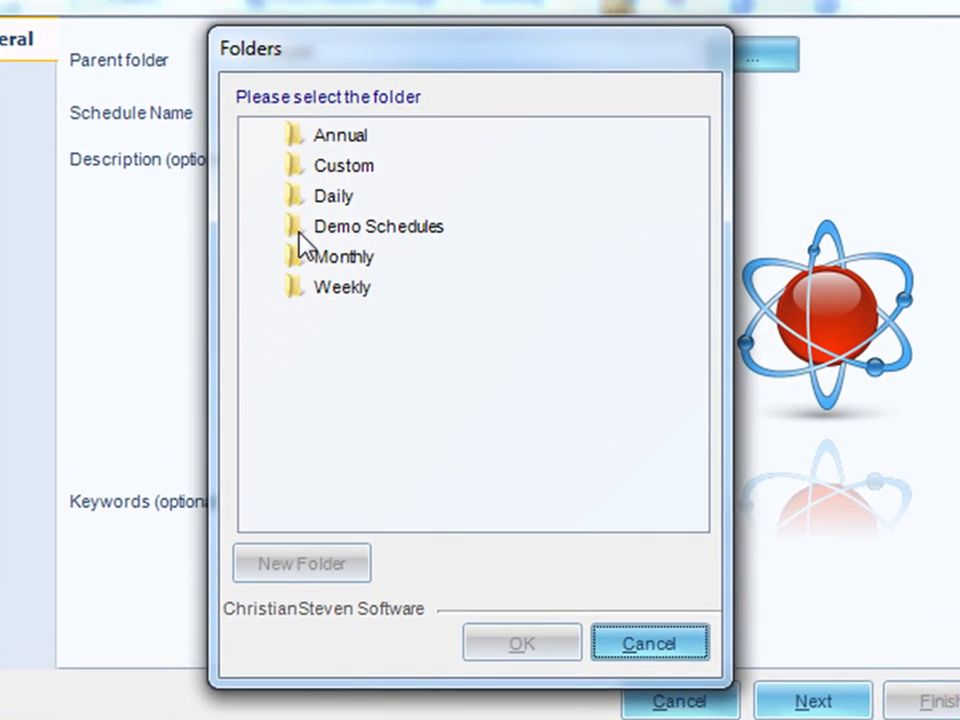
{"action": "left_click", "coordinate": [300, 230]}
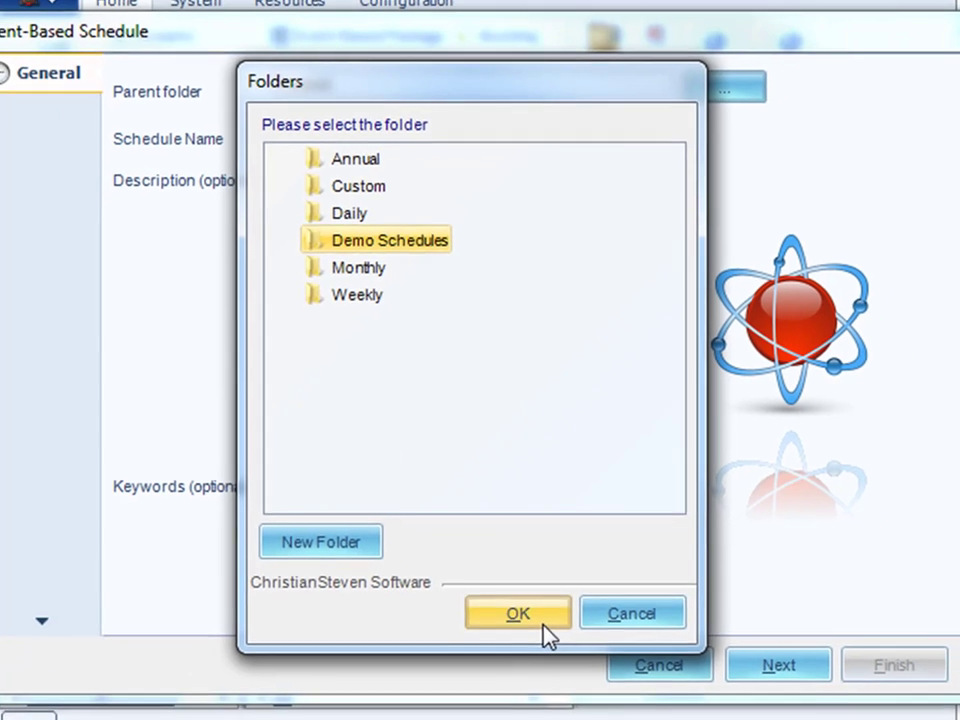
{"action": "left_click", "coordinate": [545, 647]}
Step: Name the schedule "Report Request", describe it as "This Schedule will trigger if a report is requested", and set the keywords to "Request Orders"
{"action": "left_click", "coordinate": [315, 142]}
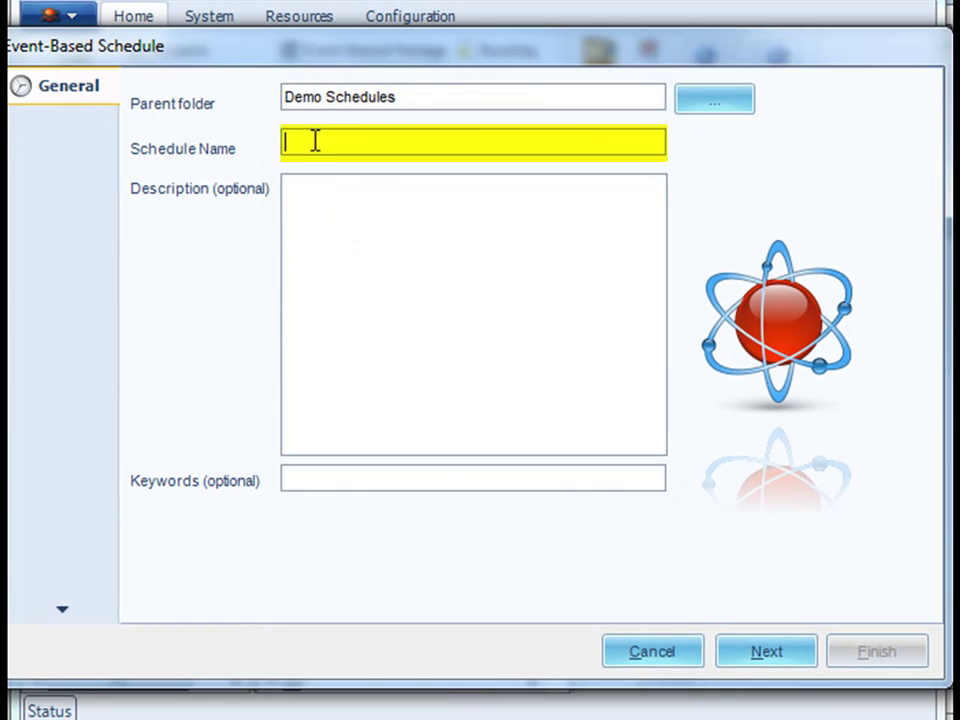
{"action": "type", "text": "Report Request"}
{"action": "left_click", "coordinate": [420, 201]}
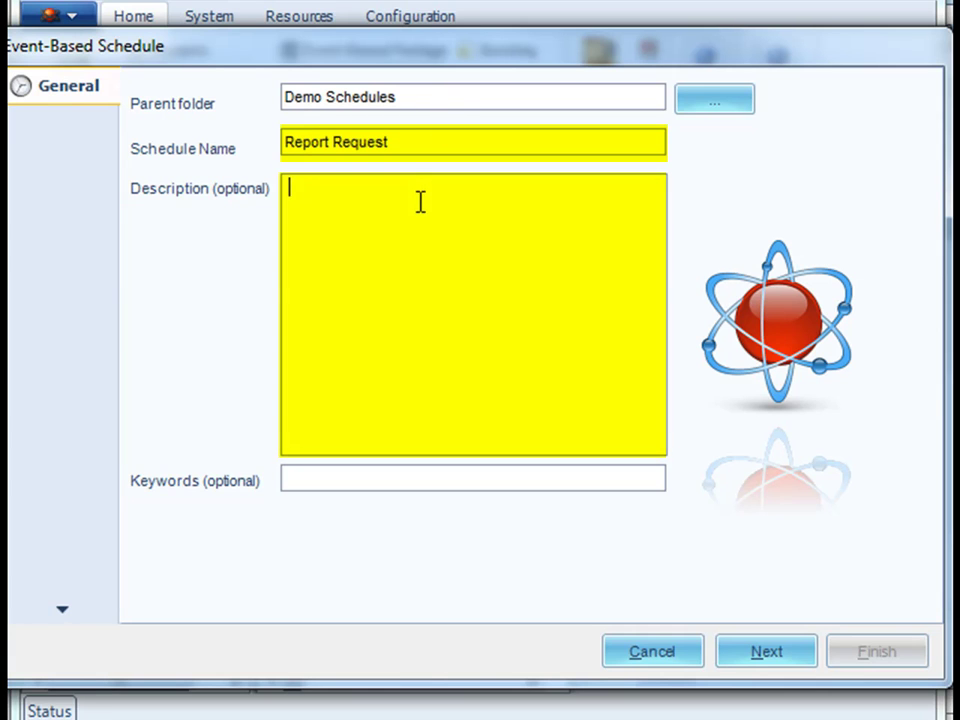
{"action": "type", "text": "This Schedule will trigger if a report is requested"}
{"action": "left_click", "coordinate": [418, 478]}
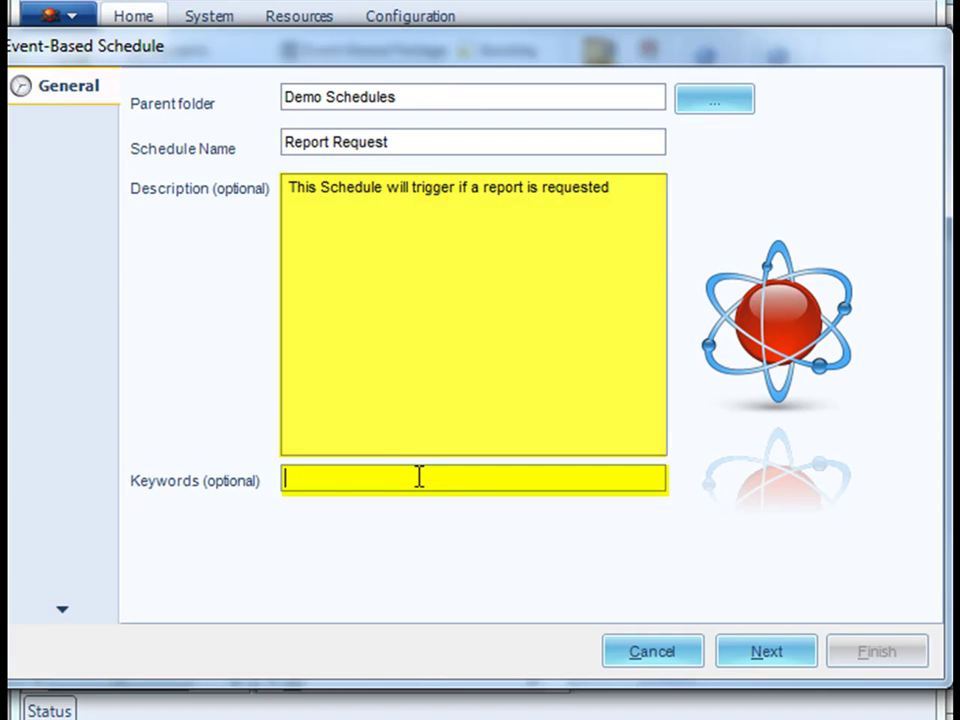
{"action": "type", "text": "Request Orders"}
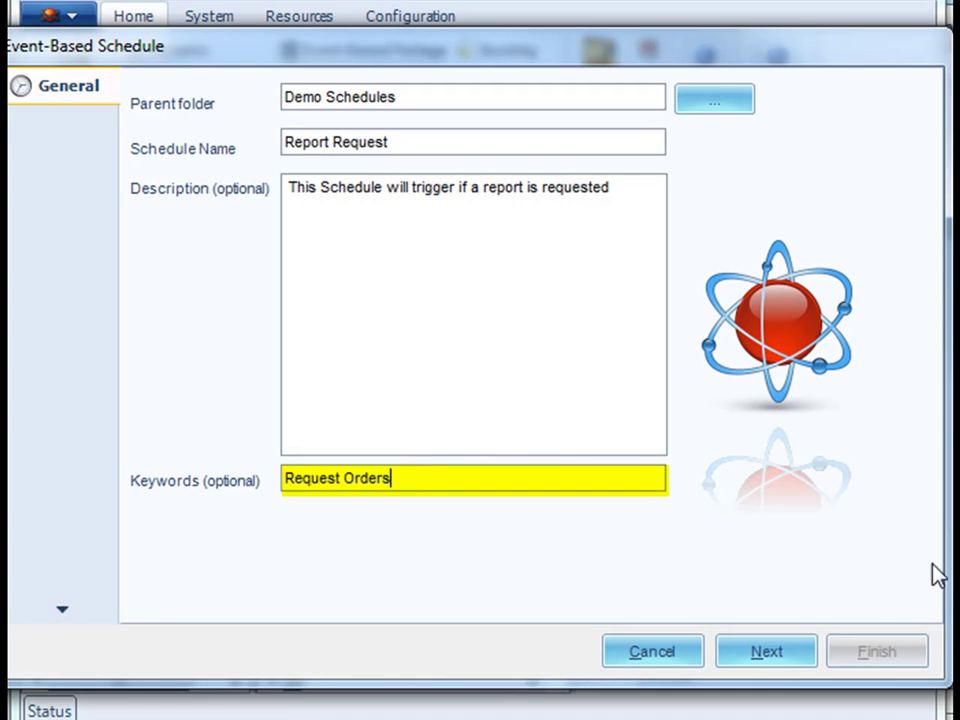
{"action": "left_click", "coordinate": [787, 668]}
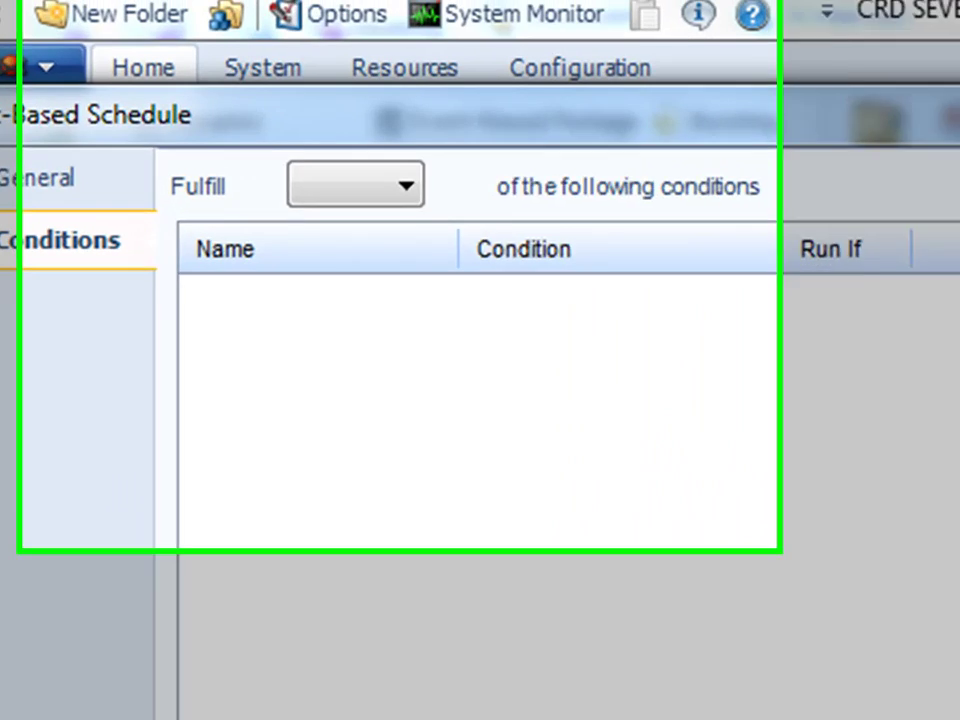
Step: Require ALL conditions to be fulfilled and add a condition of type "Unread mail is present"
{"action": "left_click", "coordinate": [268, 91]}
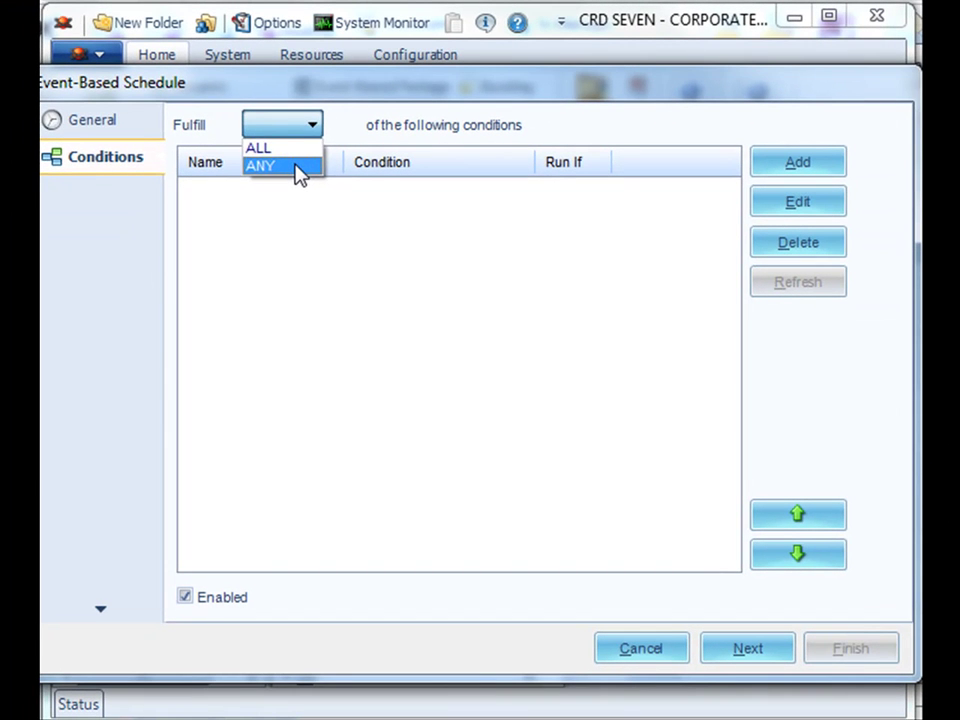
{"action": "left_click", "coordinate": [298, 150]}
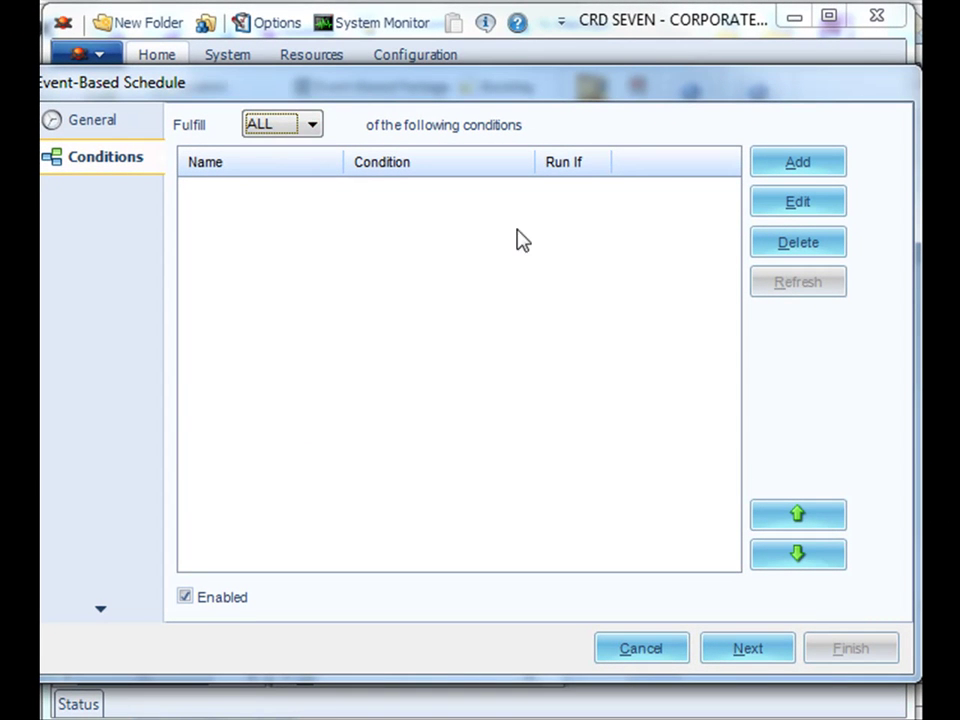
{"action": "left_click", "coordinate": [812, 166]}
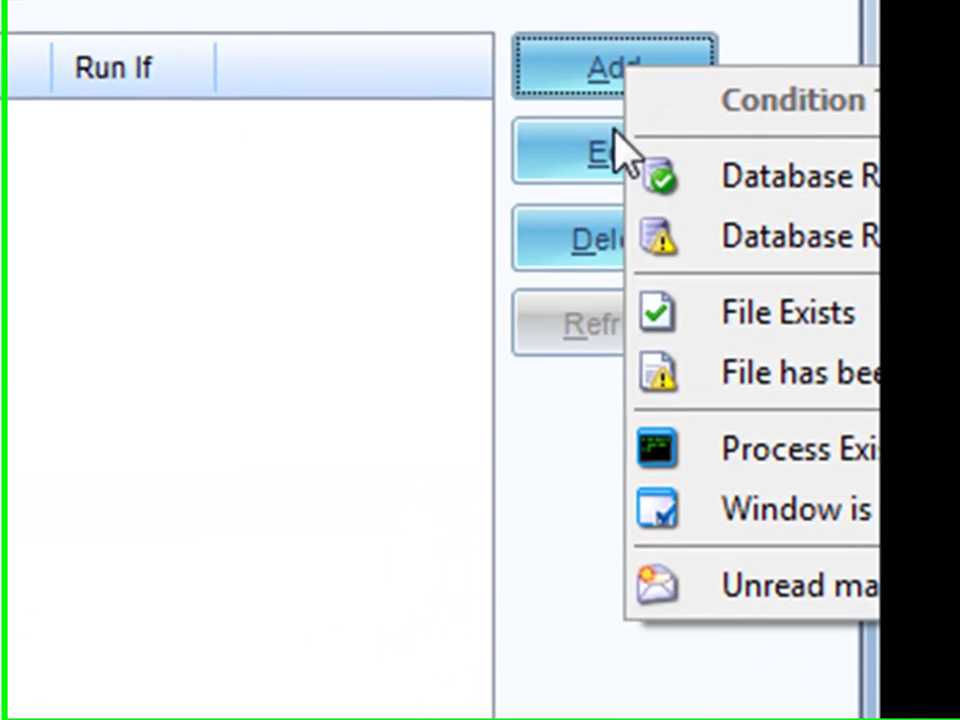
{"action": "key", "text": "Escape"}
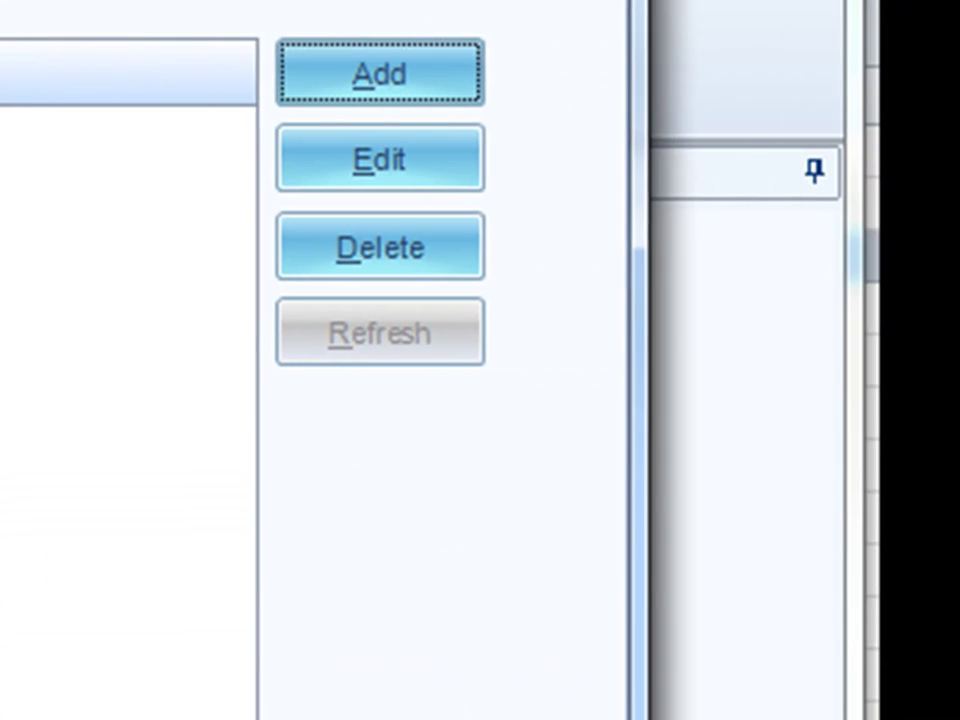
{"action": "left_click", "coordinate": [650, 78]}
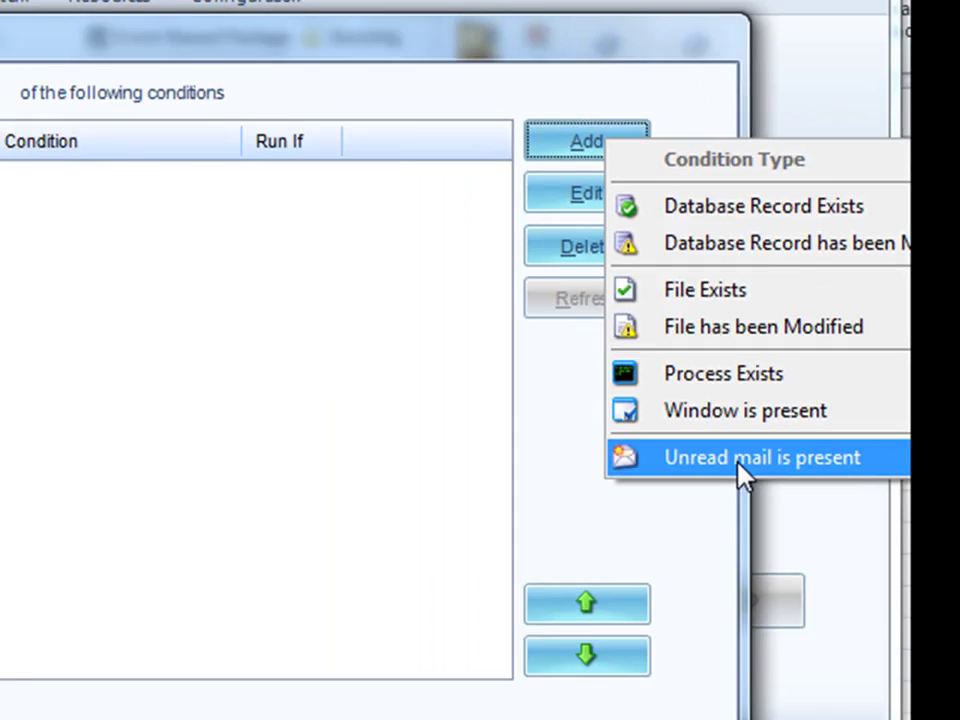
{"action": "left_click", "coordinate": [738, 460]}
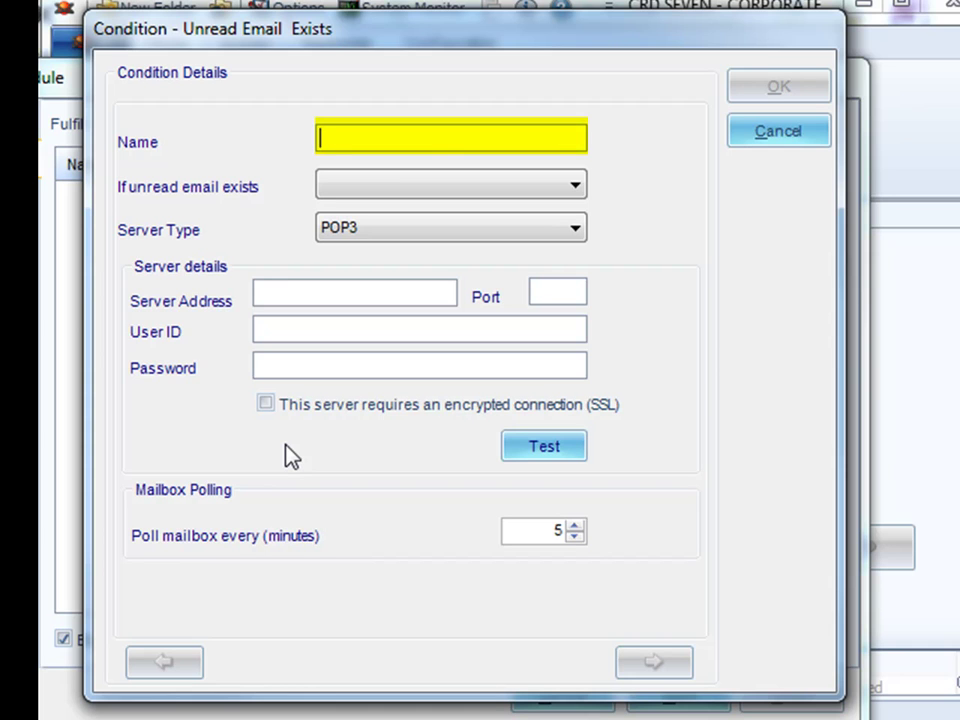
Step: Name the condition "Read Email Request", set the unread email check to TRUE, and choose IMAP4 as the server type
{"action": "type", "text": "Read Email Request"}
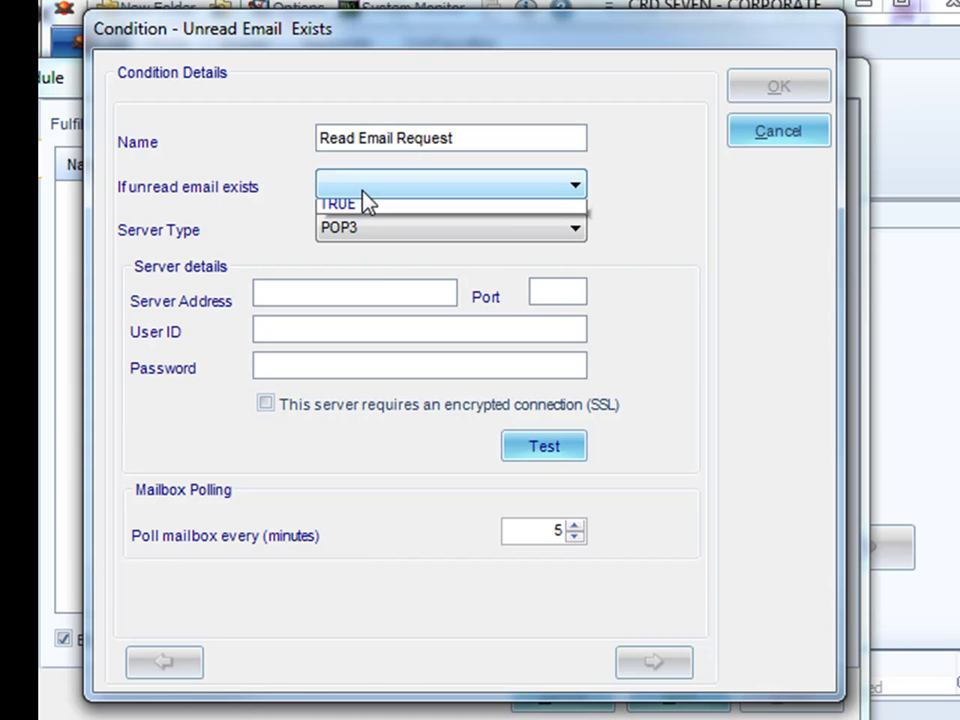
{"action": "left_click", "coordinate": [368, 200]}
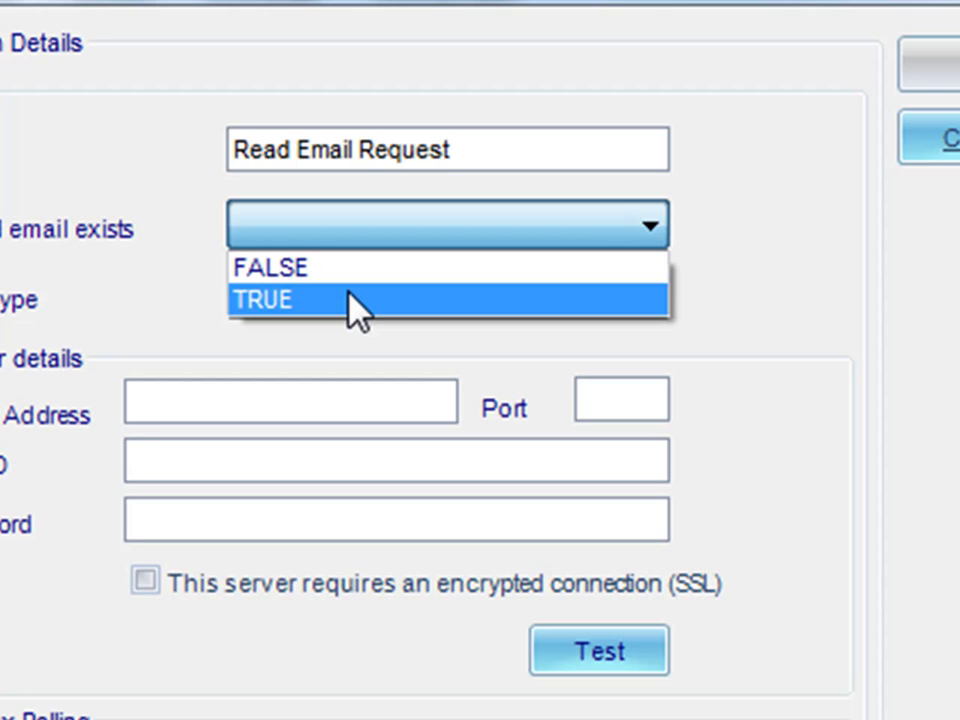
{"action": "left_click", "coordinate": [294, 300]}
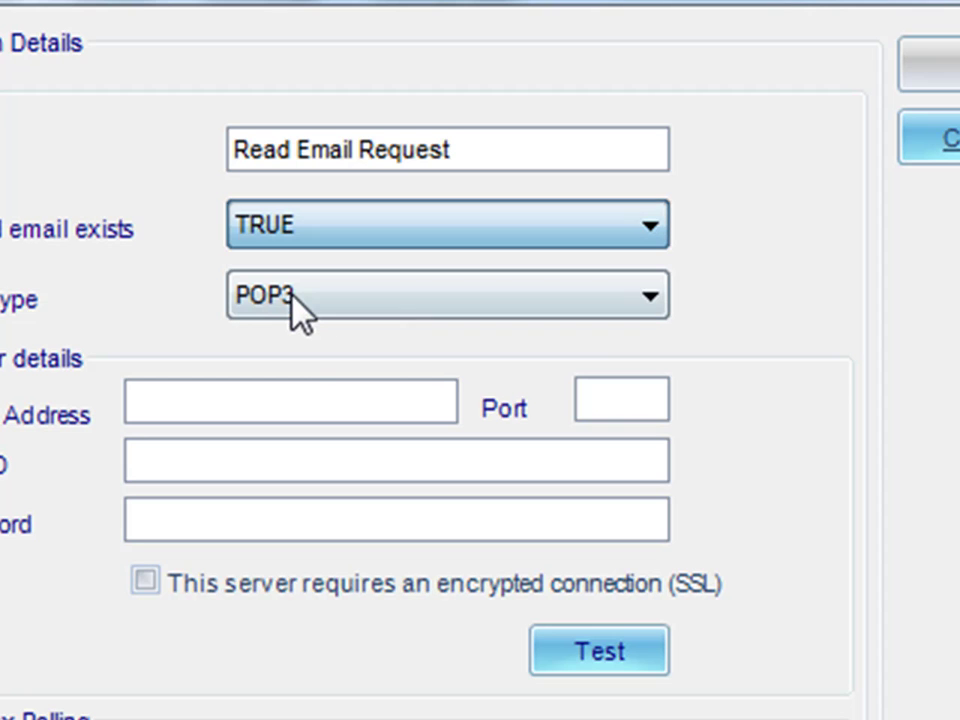
{"action": "left_click", "coordinate": [642, 298]}
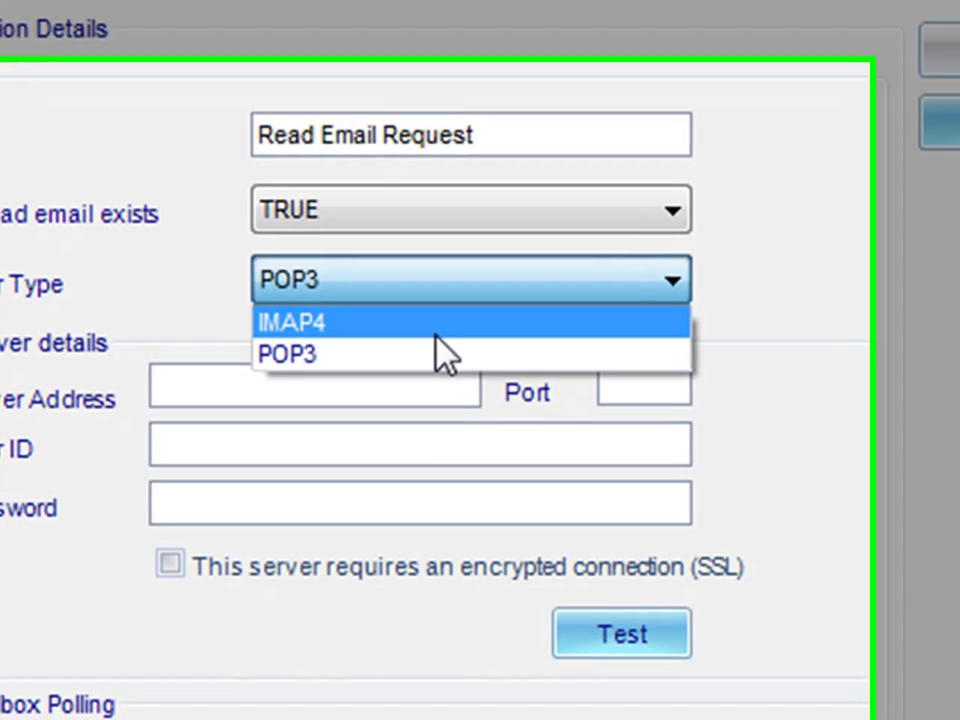
{"action": "left_click", "coordinate": [435, 333]}
Step: Enter server address exchange.christianstevensoftware.local, port 0, the user ID and the account password, and test the mail server connection
{"action": "left_click", "coordinate": [366, 392]}
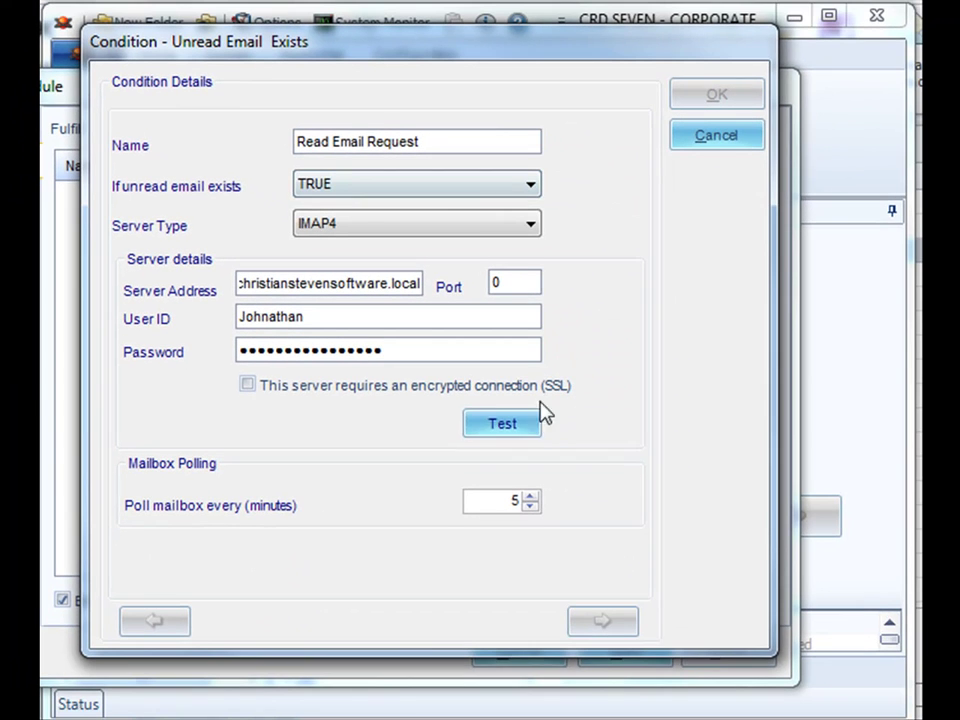
{"action": "left_click", "coordinate": [527, 428]}
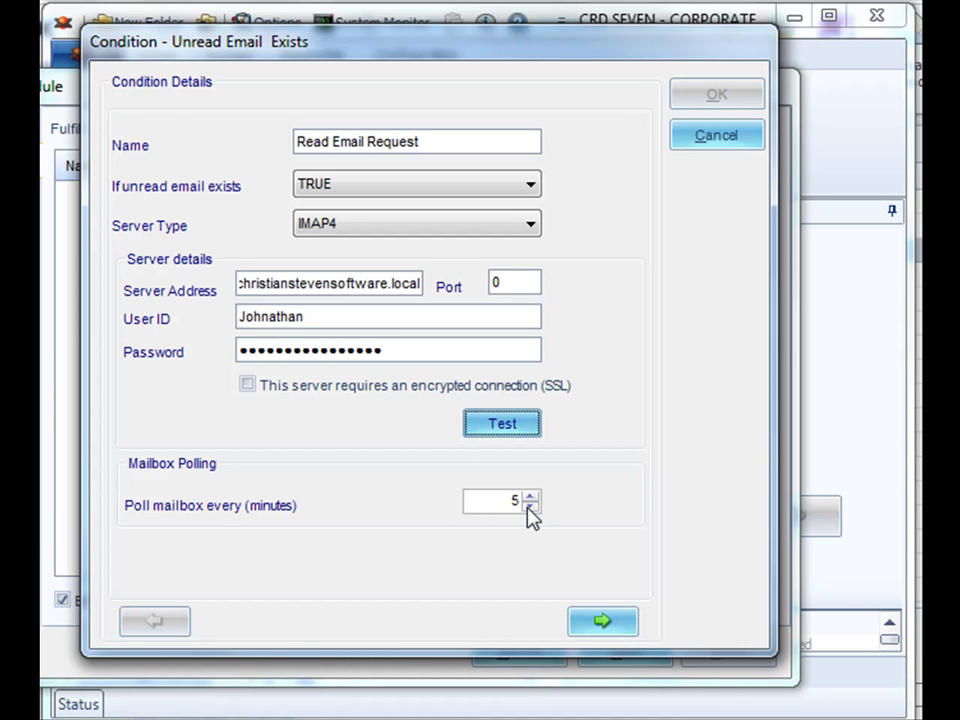
{"action": "left_click", "coordinate": [595, 628]}
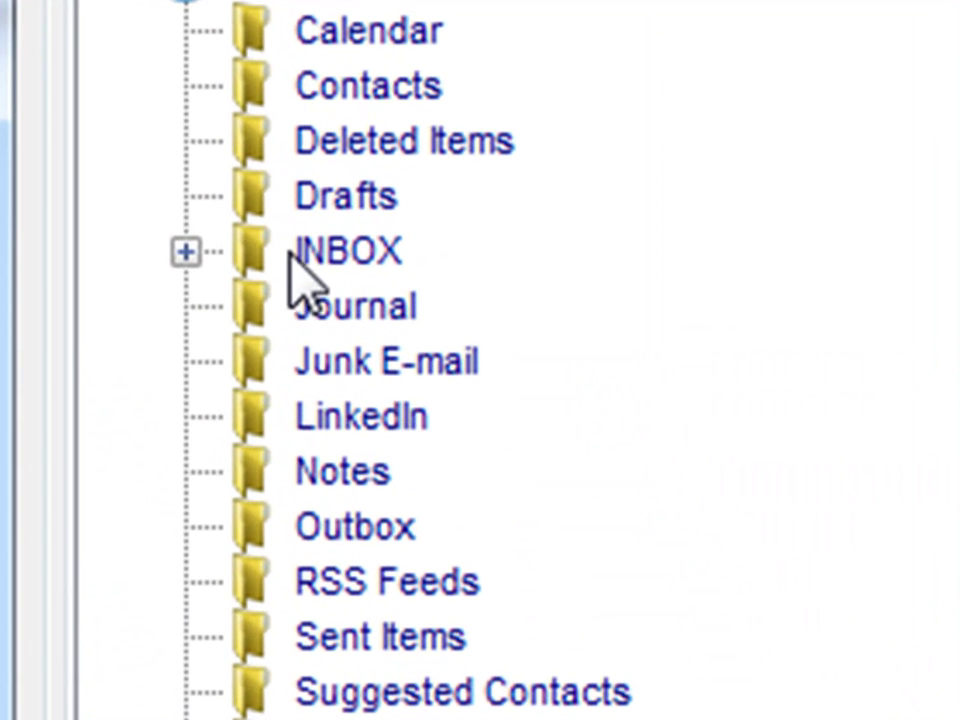
Step: Choose INBOX as the mail folder to monitor and require emails to match ALL of the criteria
{"action": "left_click", "coordinate": [292, 252]}
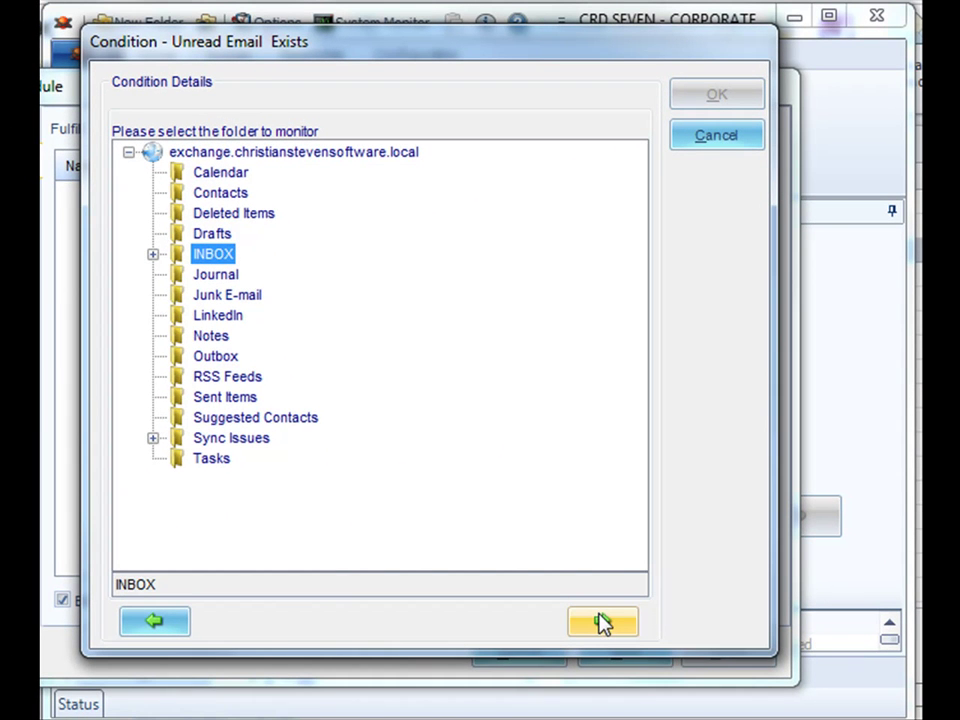
{"action": "left_click", "coordinate": [602, 623]}
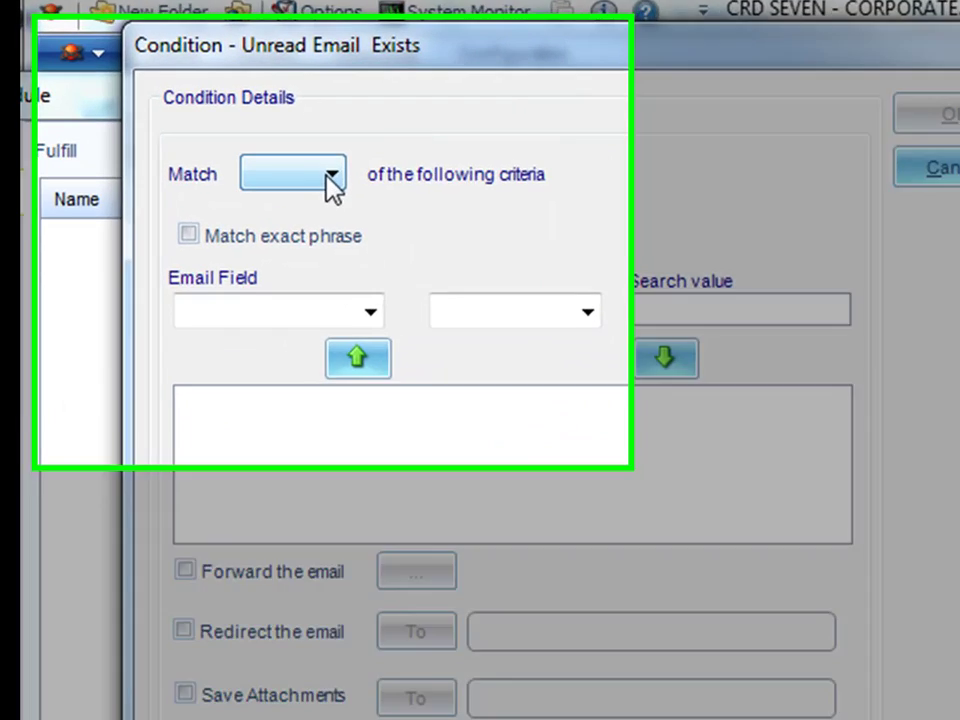
{"action": "left_click", "coordinate": [277, 150]}
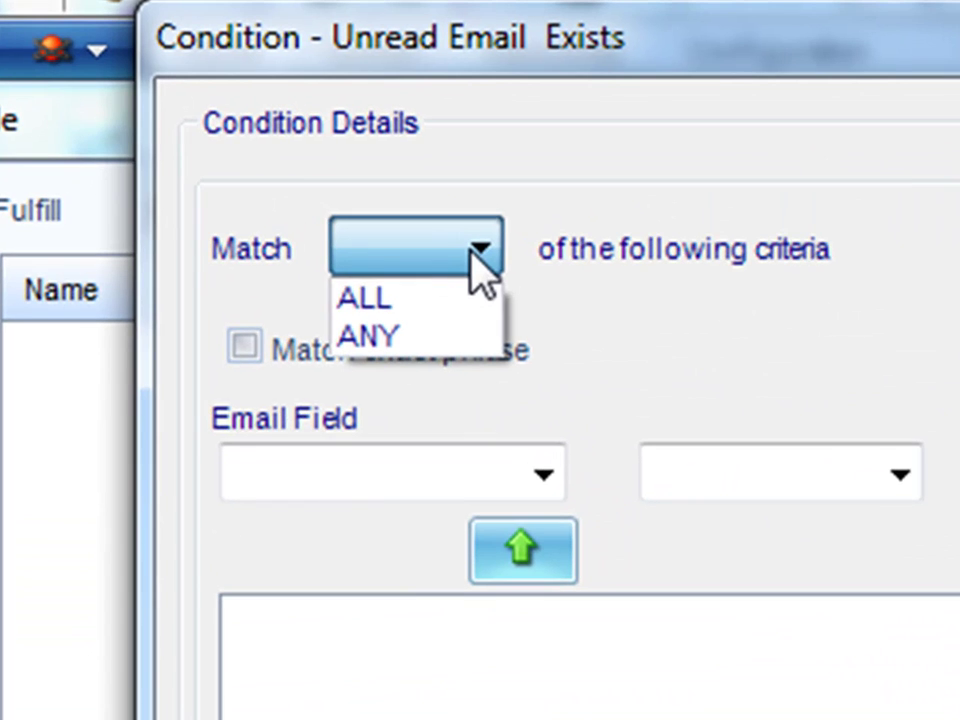
{"action": "left_click", "coordinate": [458, 312]}
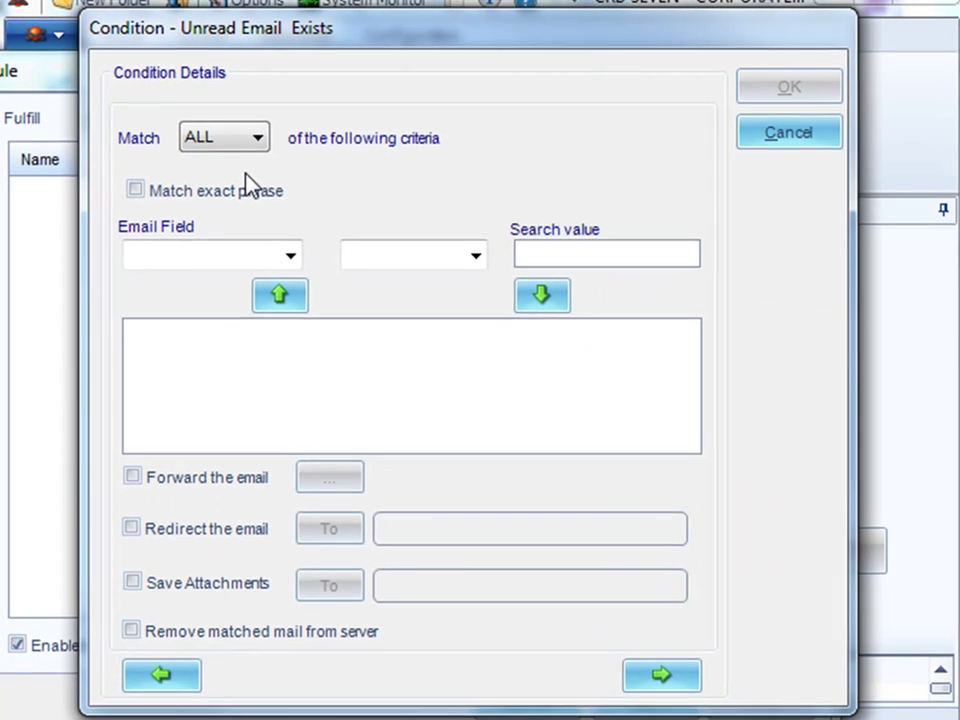
Step: Add a criterion that the From field equals the requester's e-mail address
{"action": "mouse_move", "coordinate": [178, 208]}
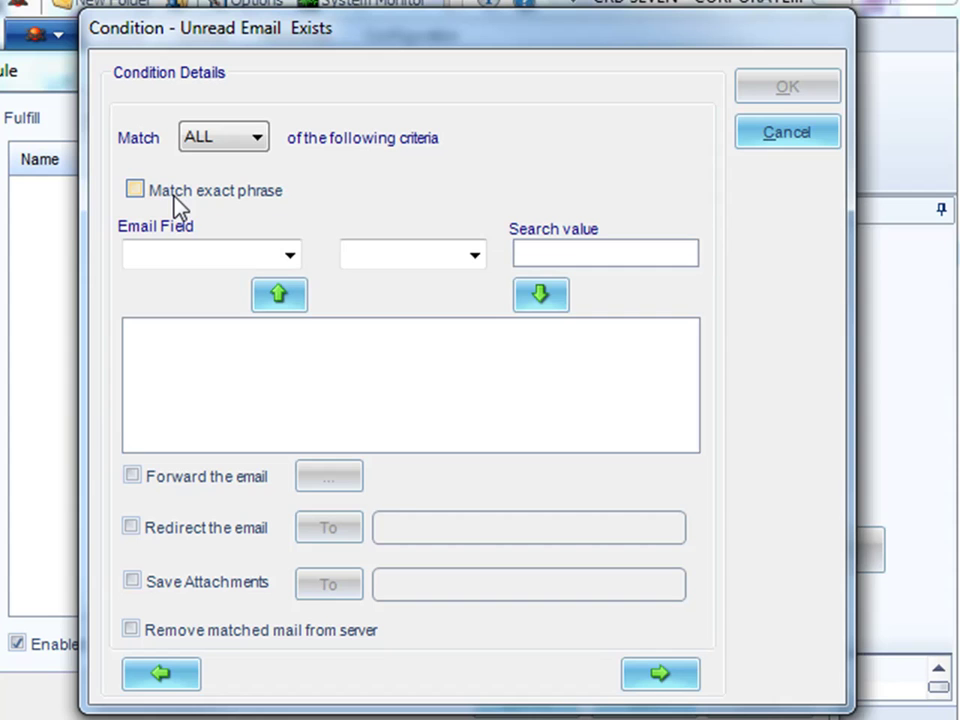
{"action": "left_click", "coordinate": [294, 261]}
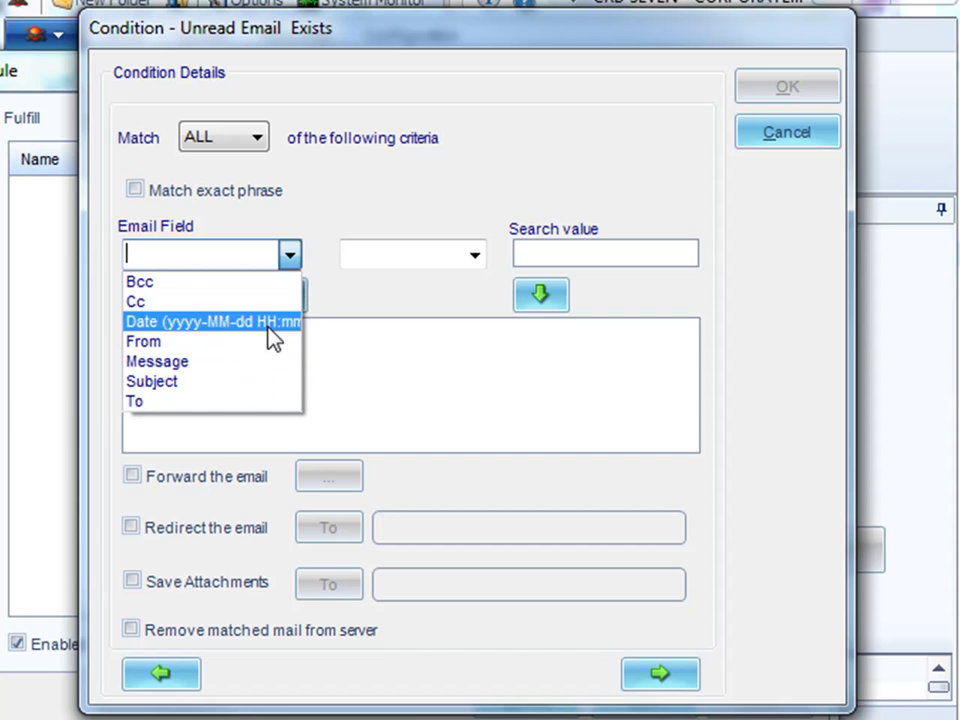
{"action": "left_click", "coordinate": [218, 347]}
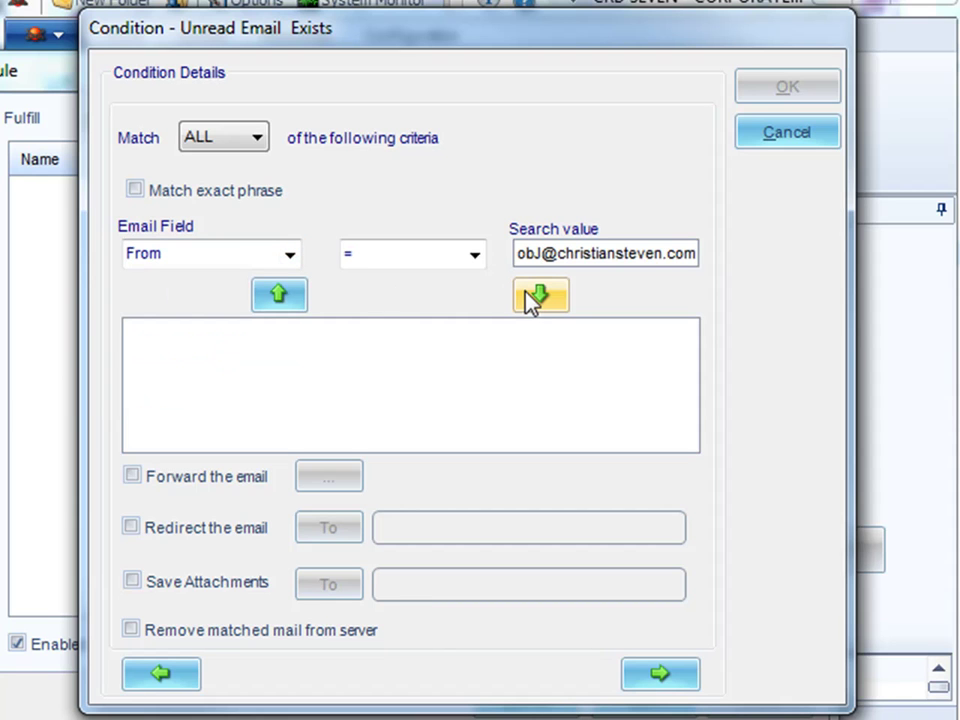
{"action": "left_click", "coordinate": [535, 297]}
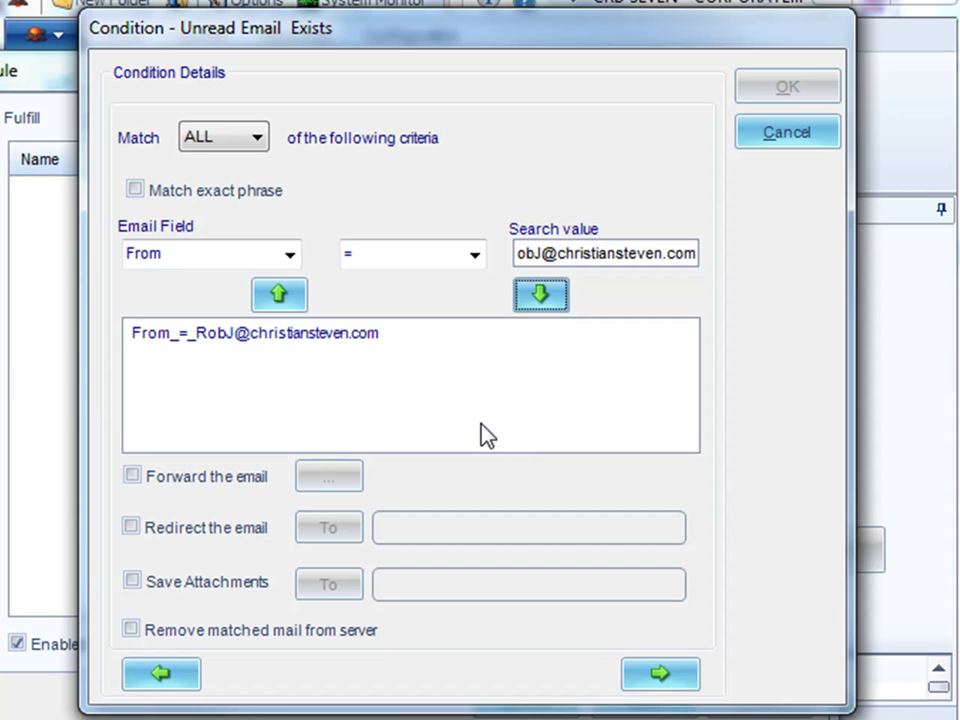
{"action": "left_click", "coordinate": [352, 340]}
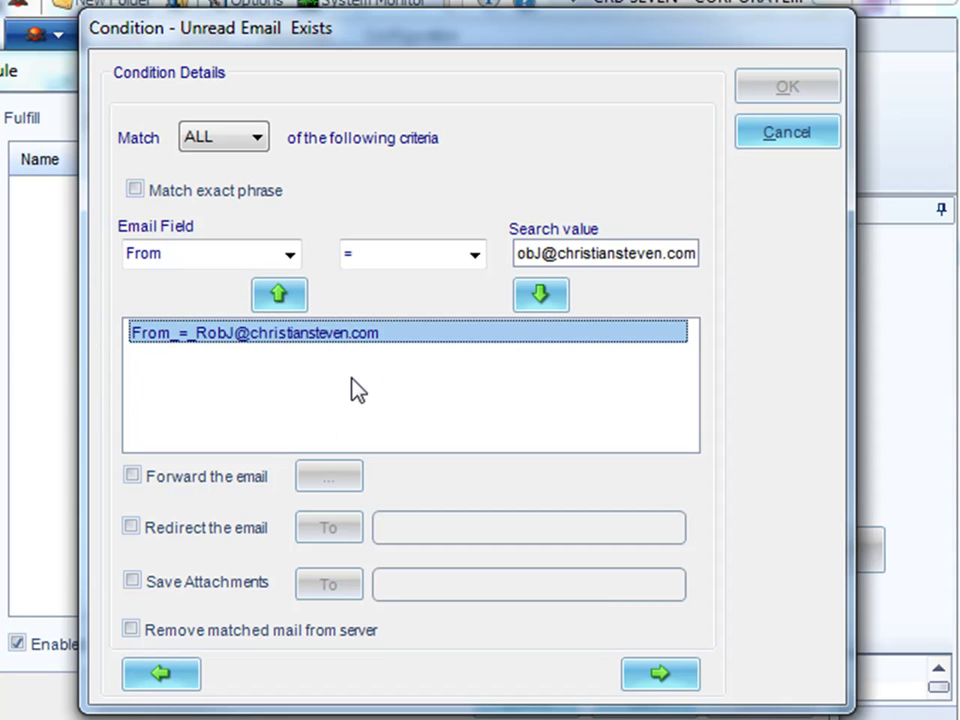
Step: Add a second criterion that Subject equals "Report Request" and complete the email criteria setup
{"action": "left_click", "coordinate": [290, 254]}
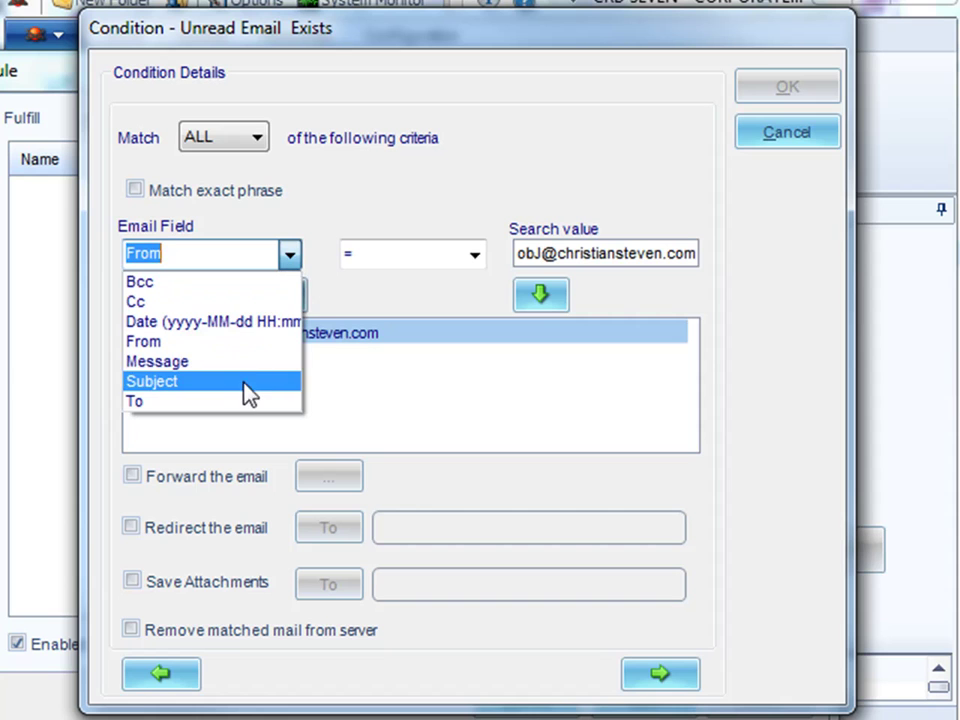
{"action": "left_click", "coordinate": [253, 381]}
{"action": "double_click", "coordinate": [688, 256]}
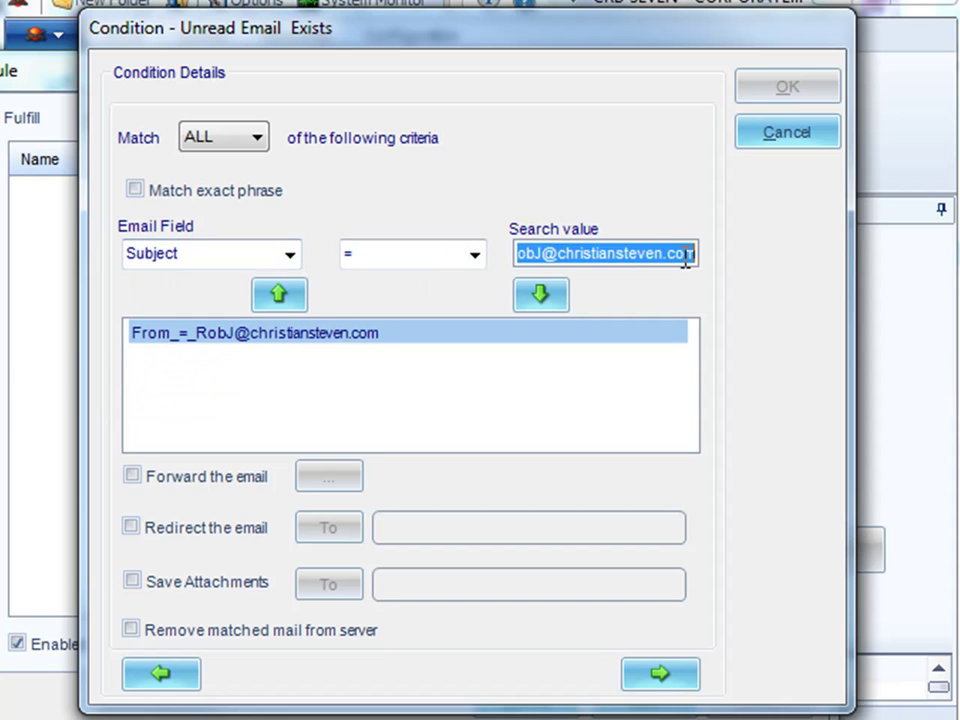
{"action": "type", "text": "Report Request"}
{"action": "left_click", "coordinate": [541, 294]}
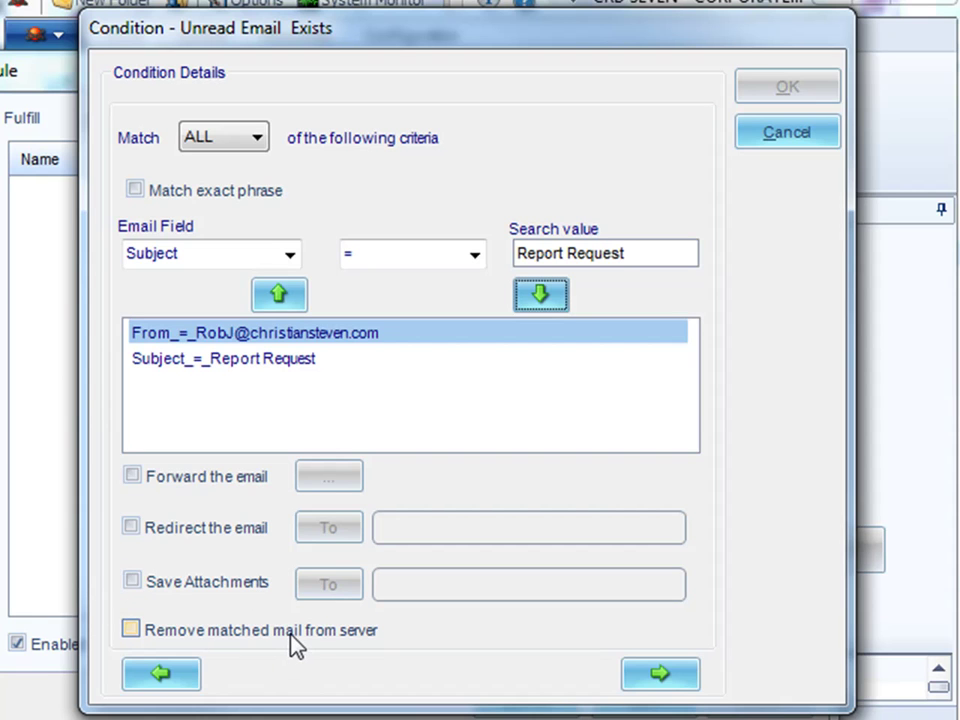
{"action": "left_click", "coordinate": [658, 680]}
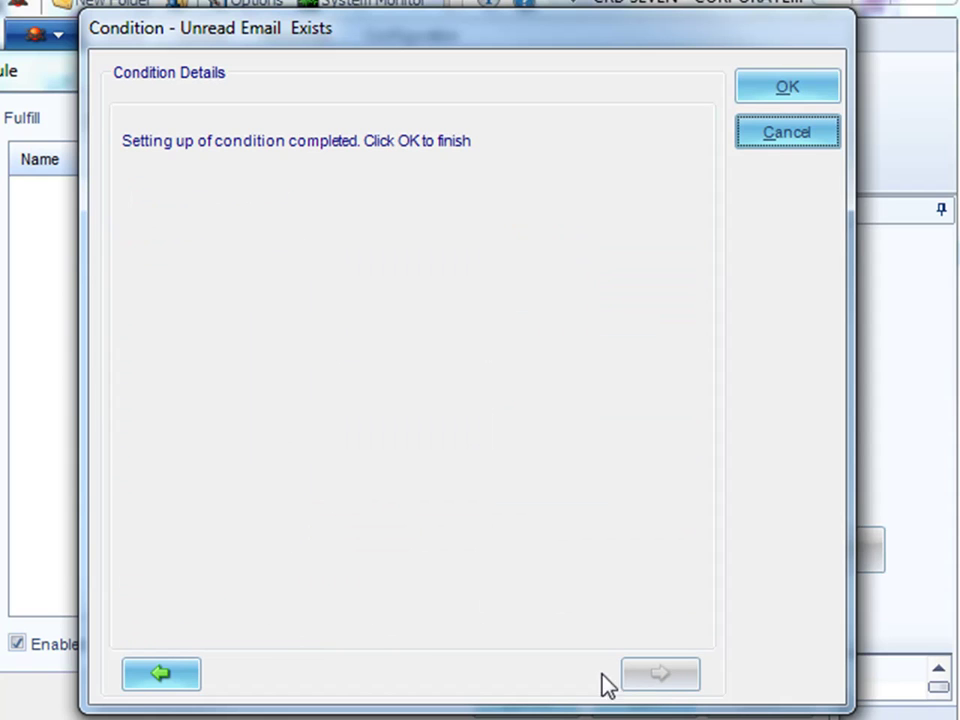
Step: Confirm the Unread Email Exists condition and continue the schedule setup with New Reports as the report type
{"action": "left_click", "coordinate": [770, 87]}
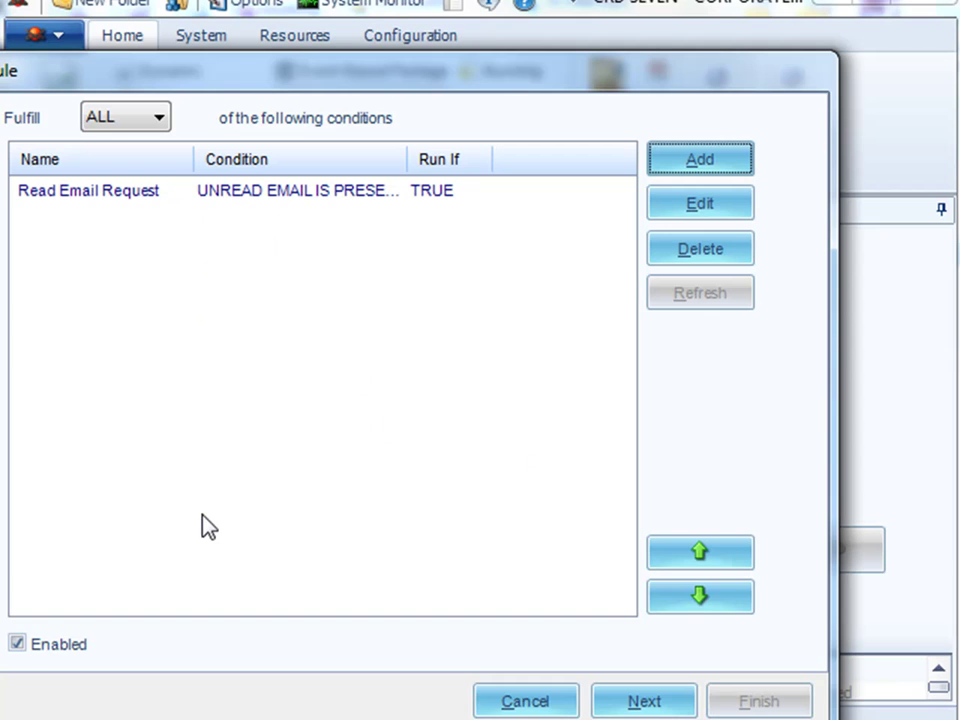
{"action": "left_click", "coordinate": [645, 701]}
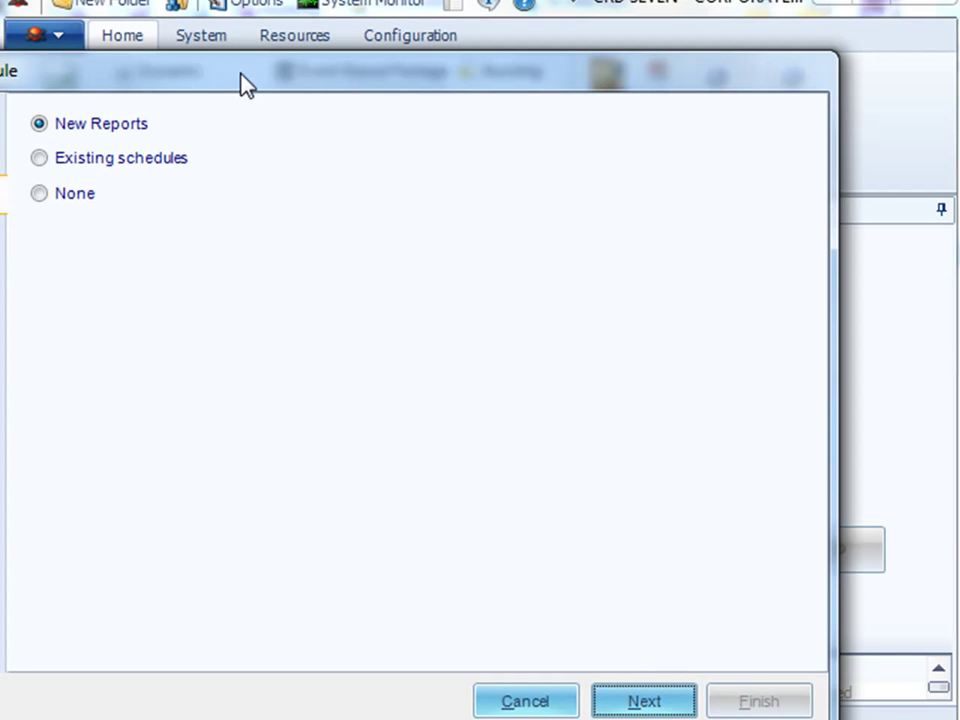
{"action": "left_click_drag", "start_coordinate": [240, 86], "coordinate": [364, 86]}
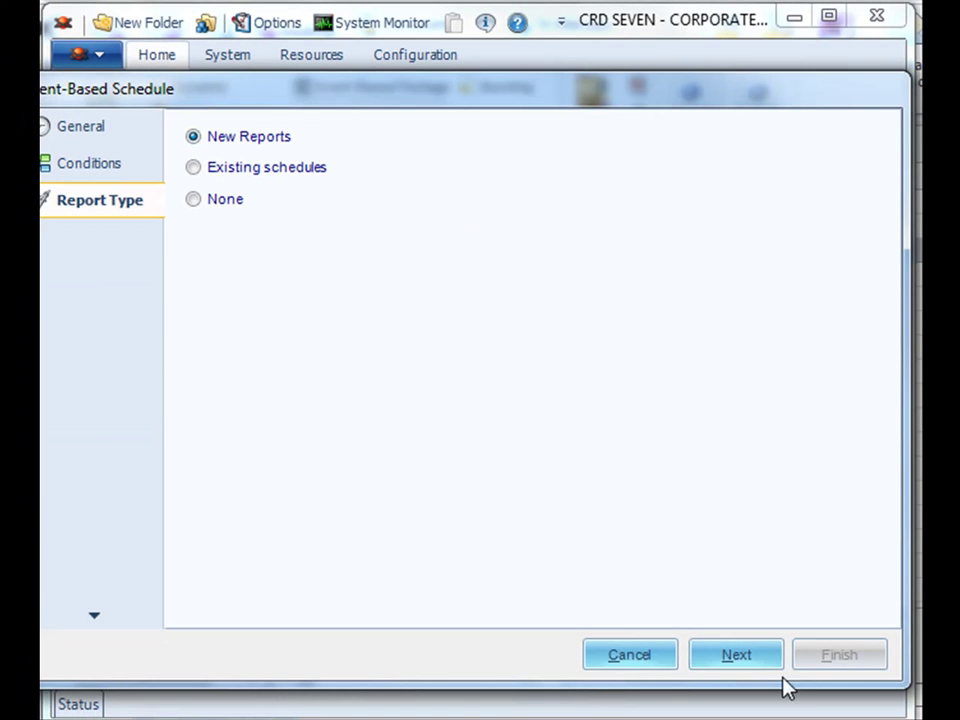
{"action": "left_click", "coordinate": [746, 662]}
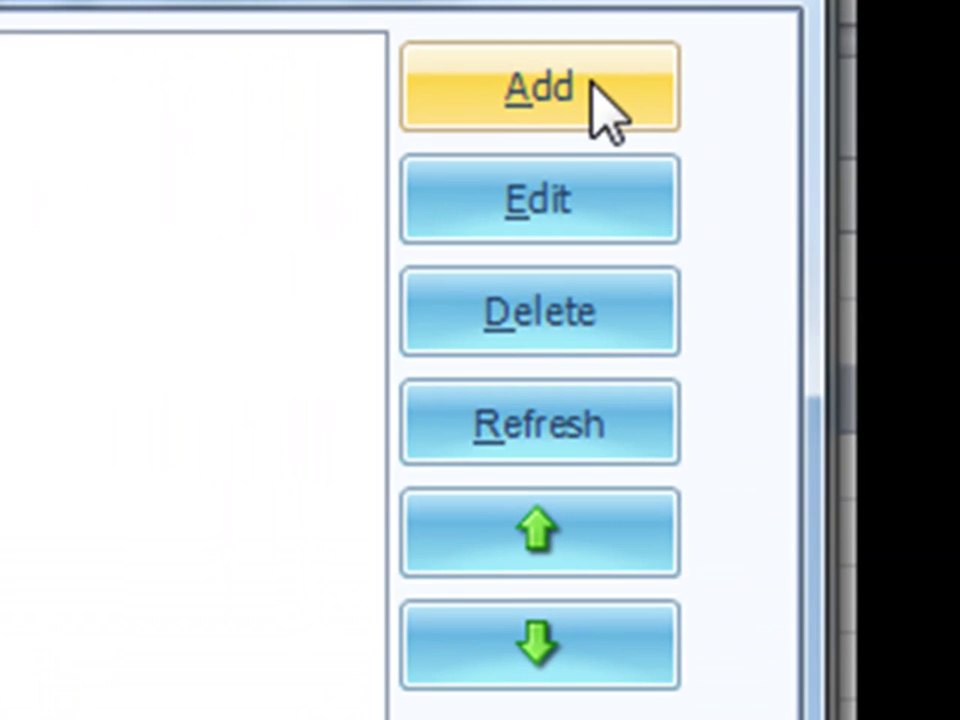
Step: Add the Crystal report samplerpt-parameter from the CRD Samples folder to the schedule
{"action": "left_click", "coordinate": [593, 86]}
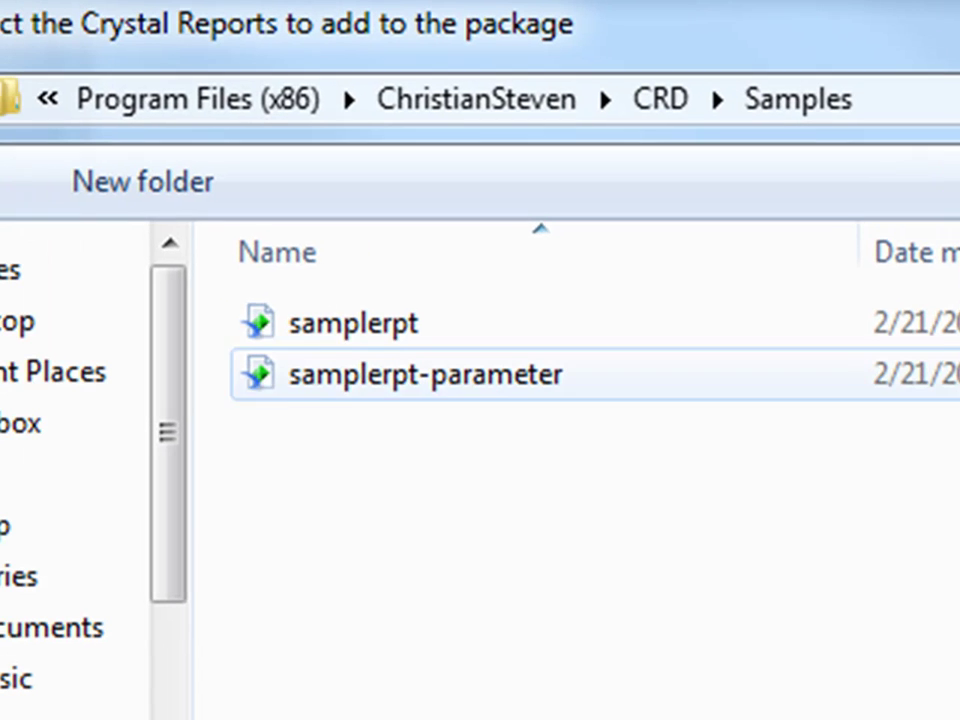
{"action": "left_click", "coordinate": [320, 380]}
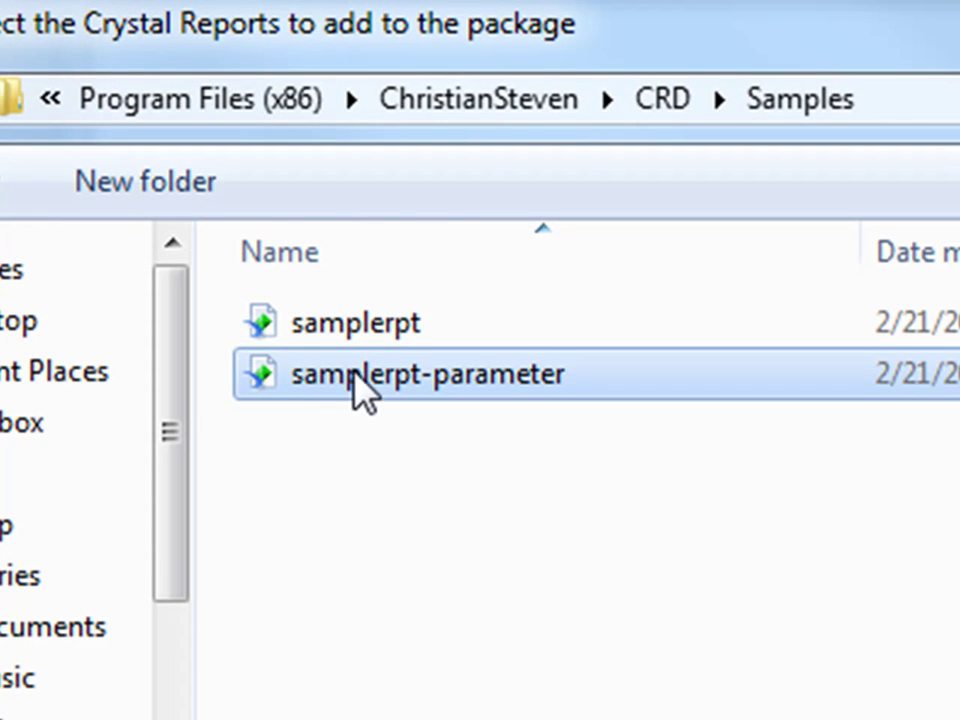
{"action": "double_click", "coordinate": [352, 378]}
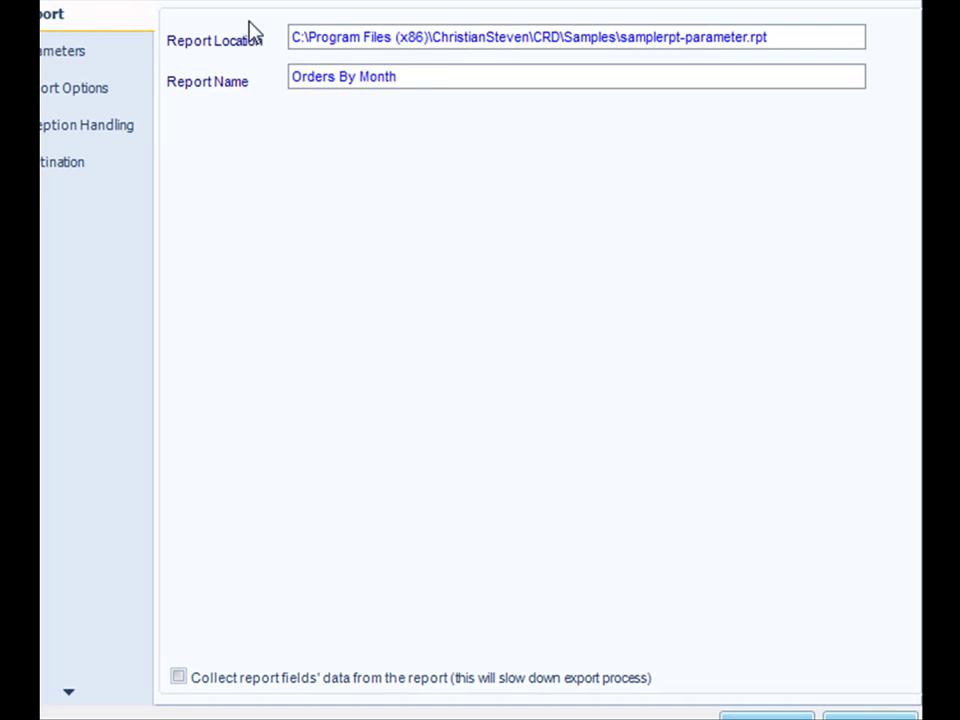
Step: For the report's parameters, set the custom field descriptor of the Read Email Request event-based data to "Company:"
{"action": "left_click", "coordinate": [78, 52]}
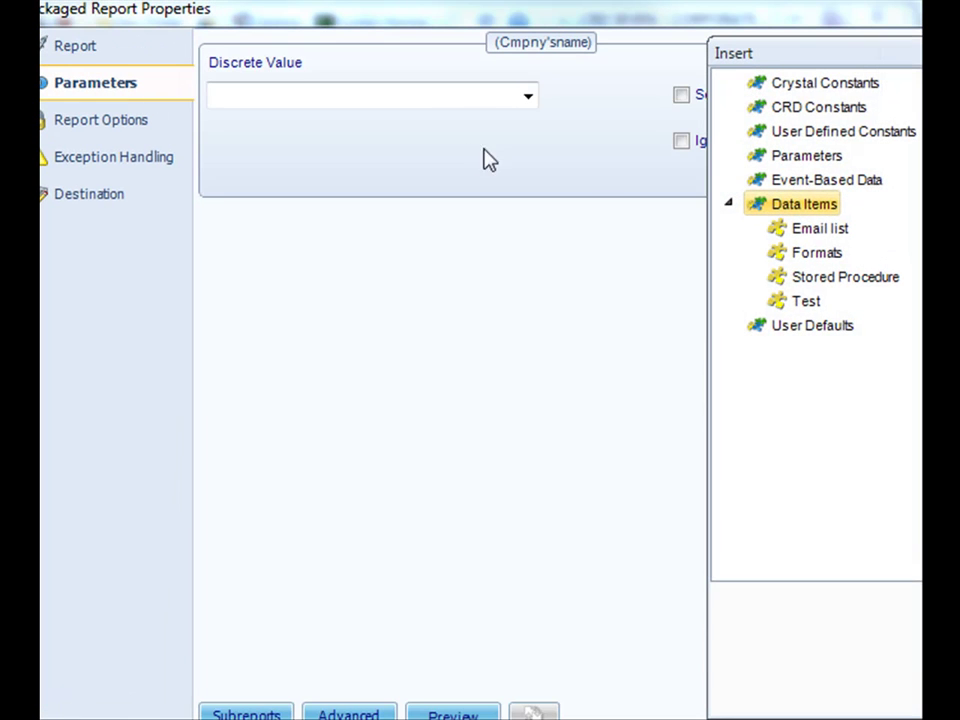
{"action": "left_click_drag", "start_coordinate": [879, 61], "coordinate": [736, 40]}
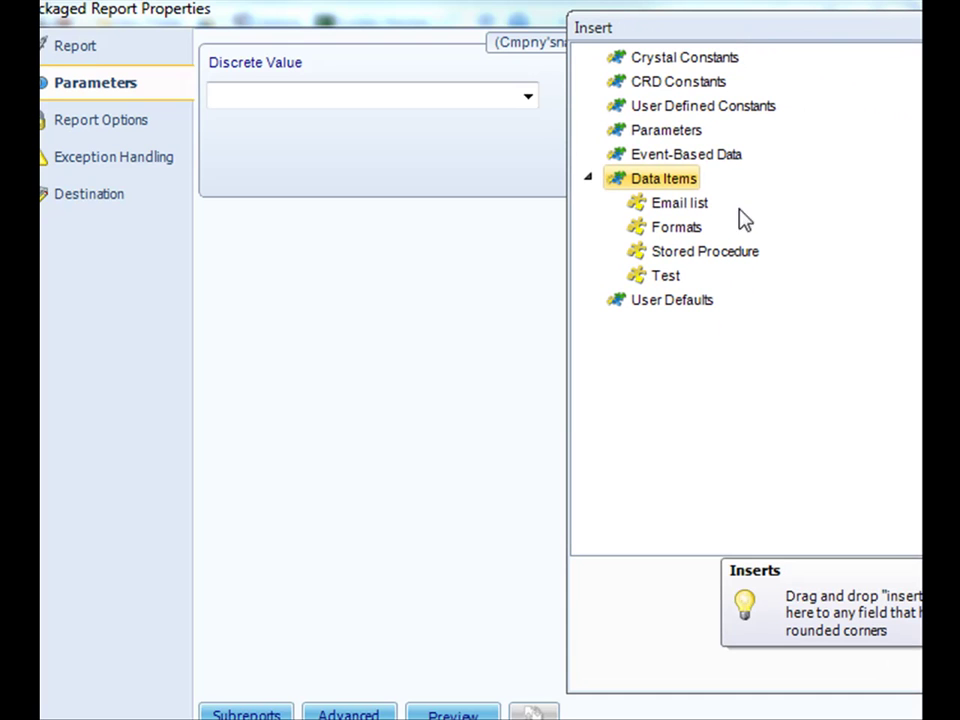
{"action": "double_click", "coordinate": [702, 160]}
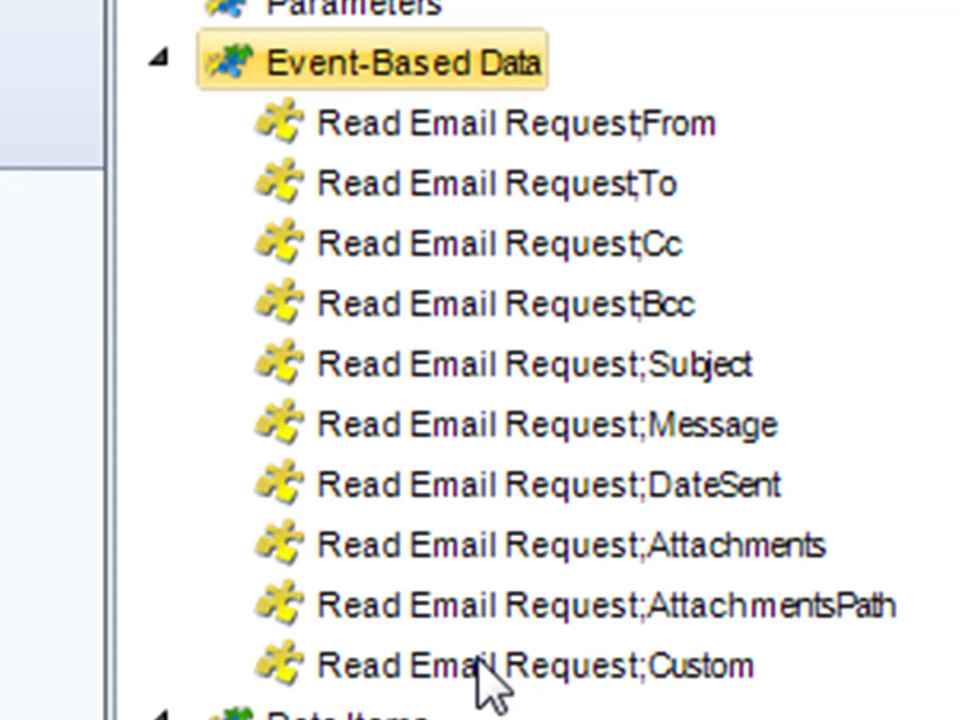
{"action": "left_click", "coordinate": [477, 660]}
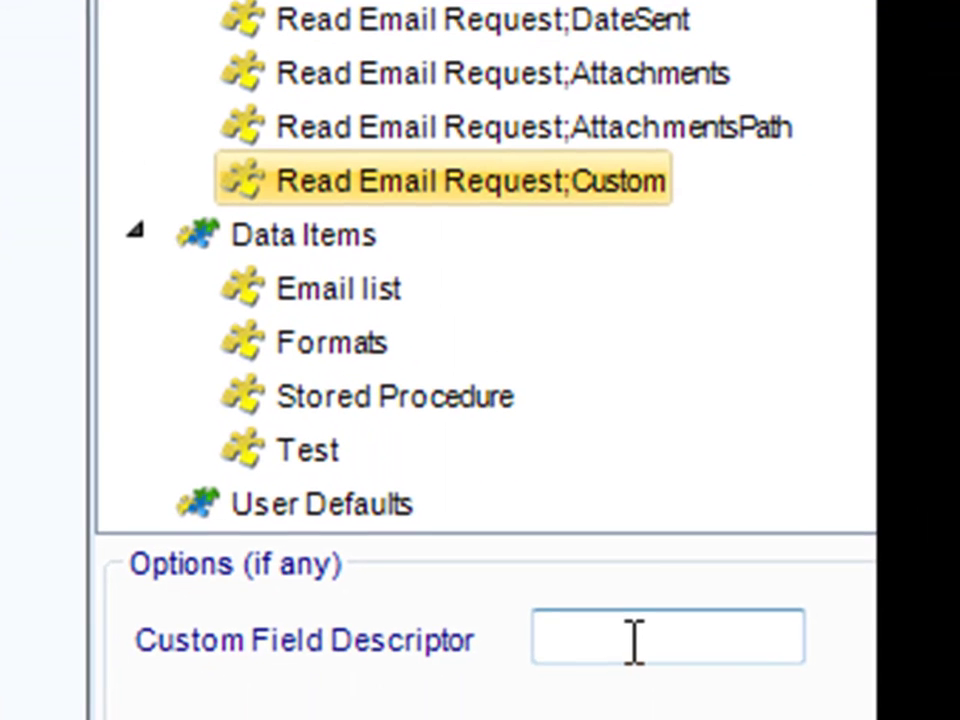
{"action": "left_click", "coordinate": [632, 642]}
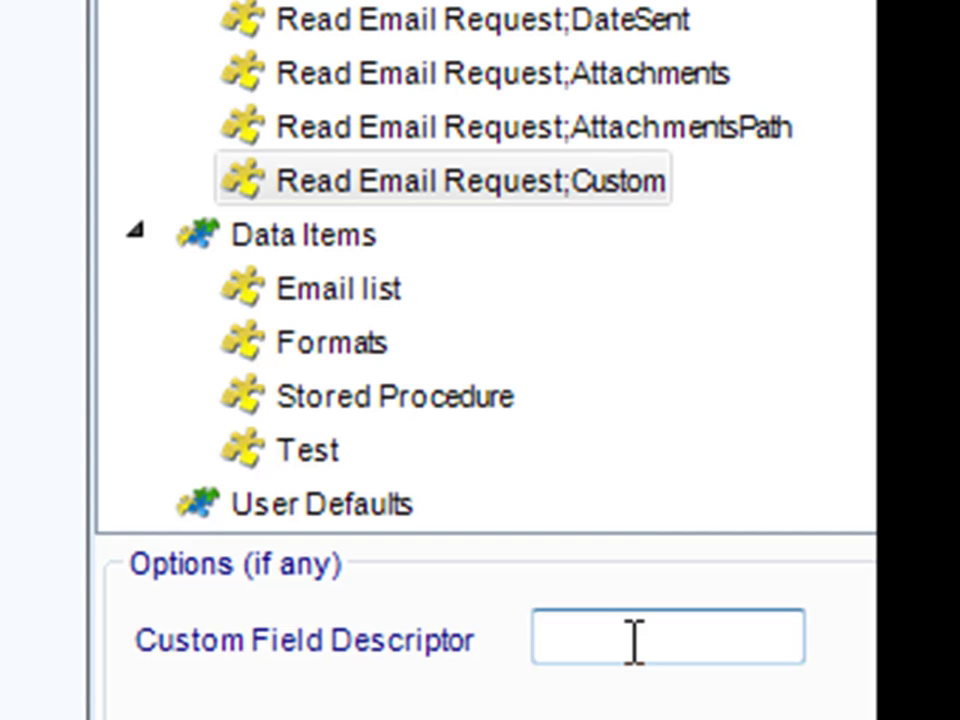
{"action": "type", "text": "Company"}
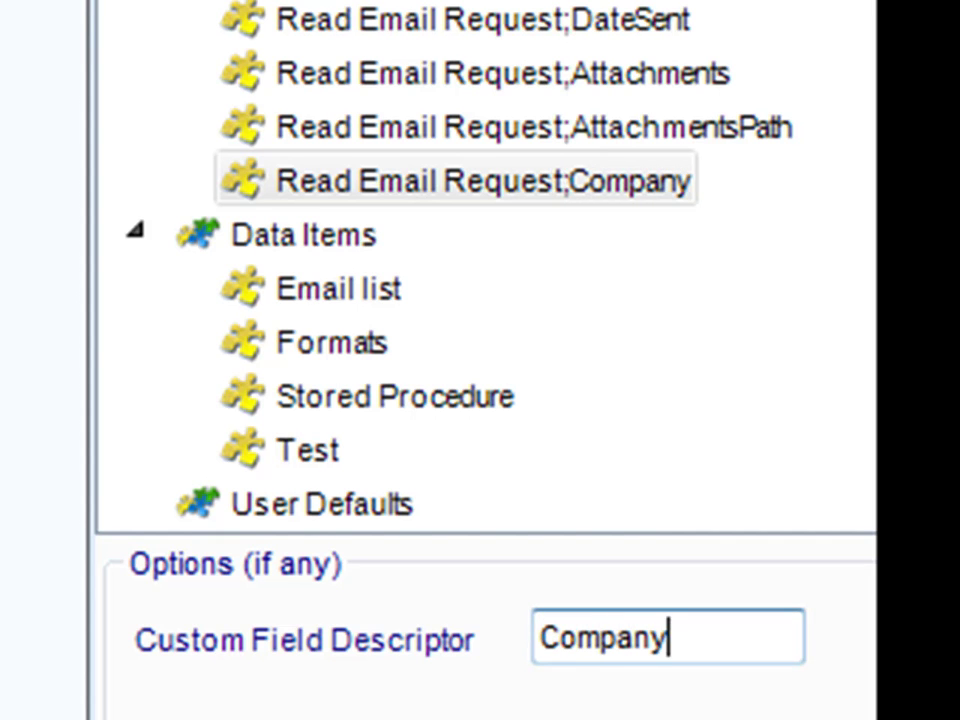
{"action": "type", "text": ":"}
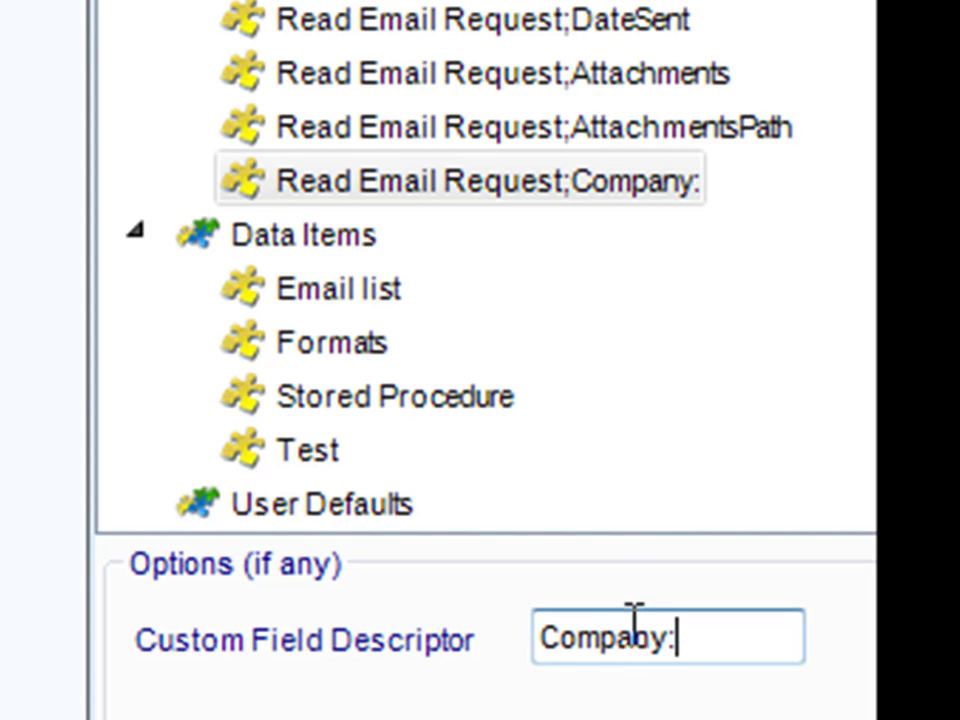
Step: Insert the Read Email Request;Company: item as the discrete value of the company name parameter
{"action": "left_click", "coordinate": [592, 200]}
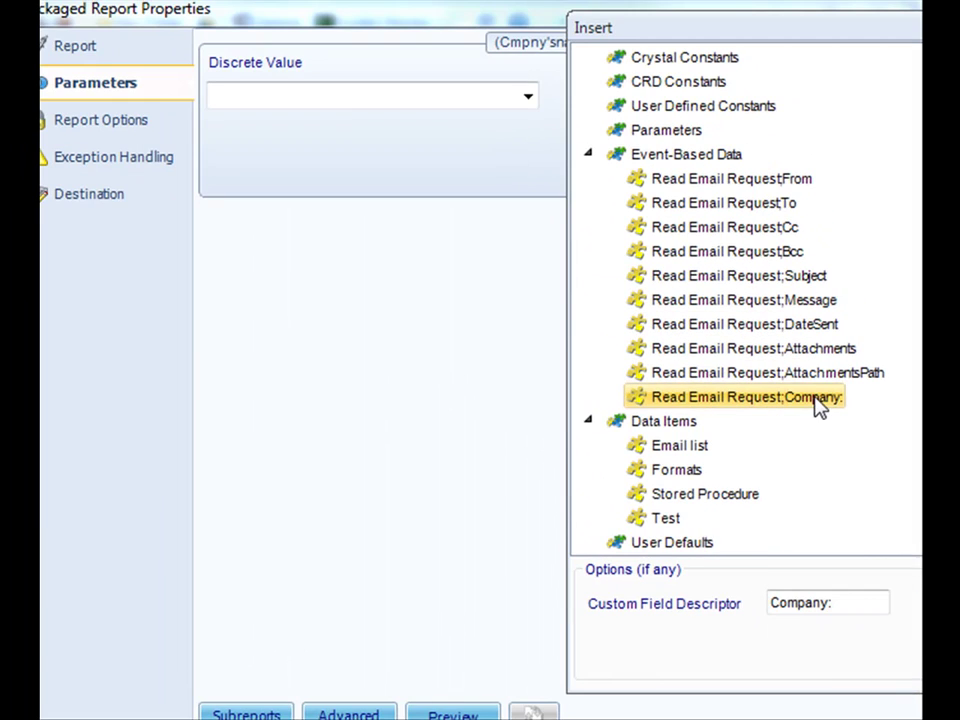
{"action": "left_click_drag", "start_coordinate": [757, 343], "coordinate": [152, 0]}
{"action": "left_click_drag", "start_coordinate": [350, 93], "coordinate": [330, 95]}
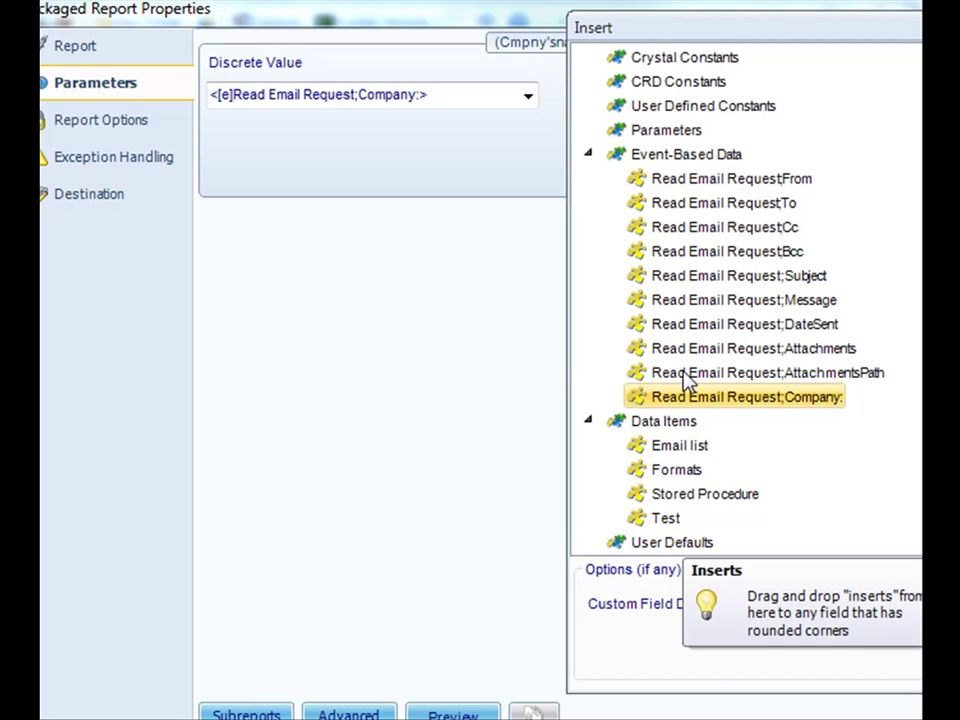
Step: Go through the report options and exception handling settings, and add a destination of type Email
{"action": "left_click", "coordinate": [50, 130]}
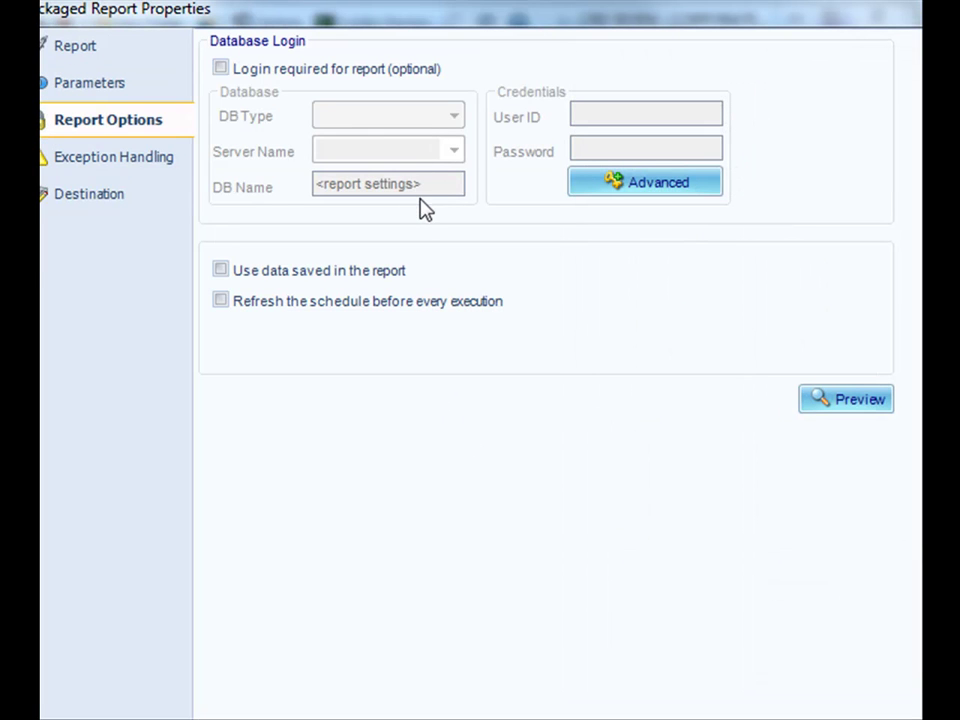
{"action": "left_click", "coordinate": [125, 168]}
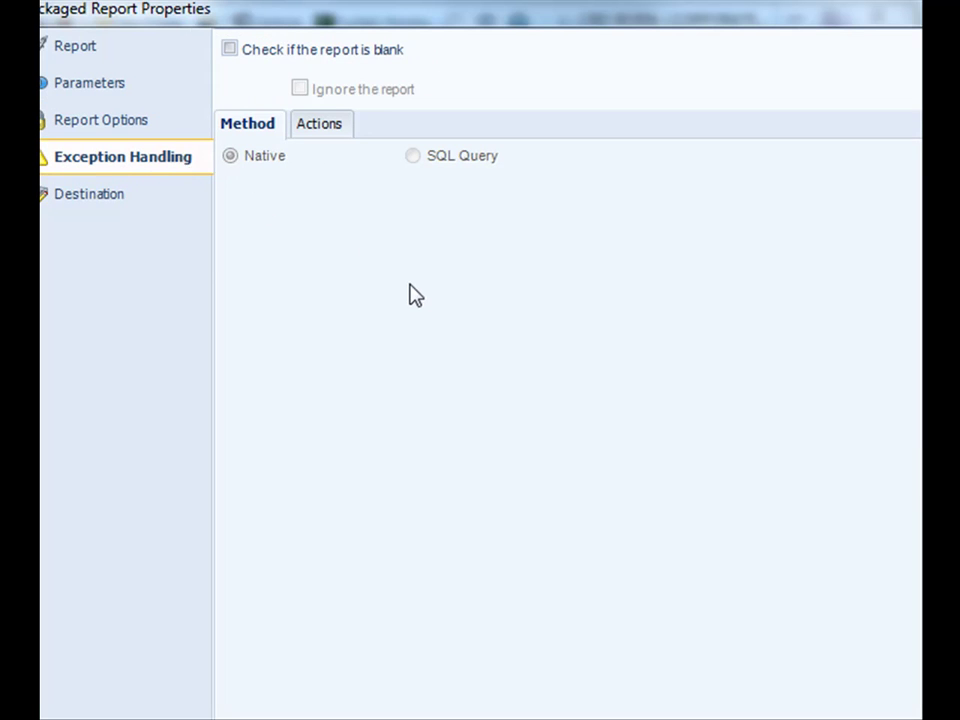
{"action": "left_click", "coordinate": [92, 195]}
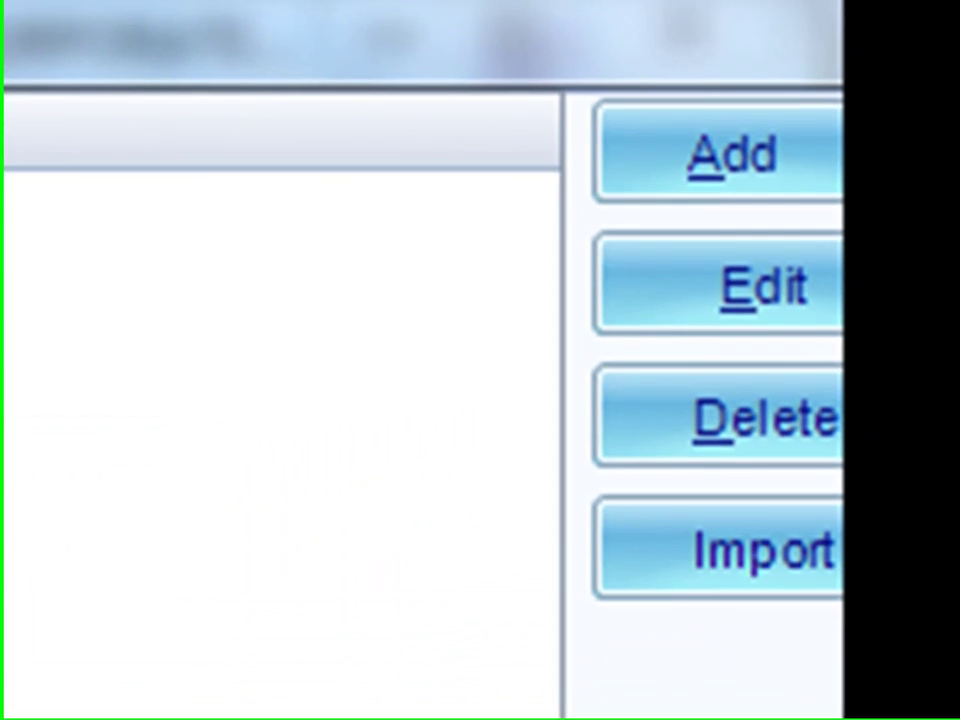
{"action": "left_click", "coordinate": [624, 168]}
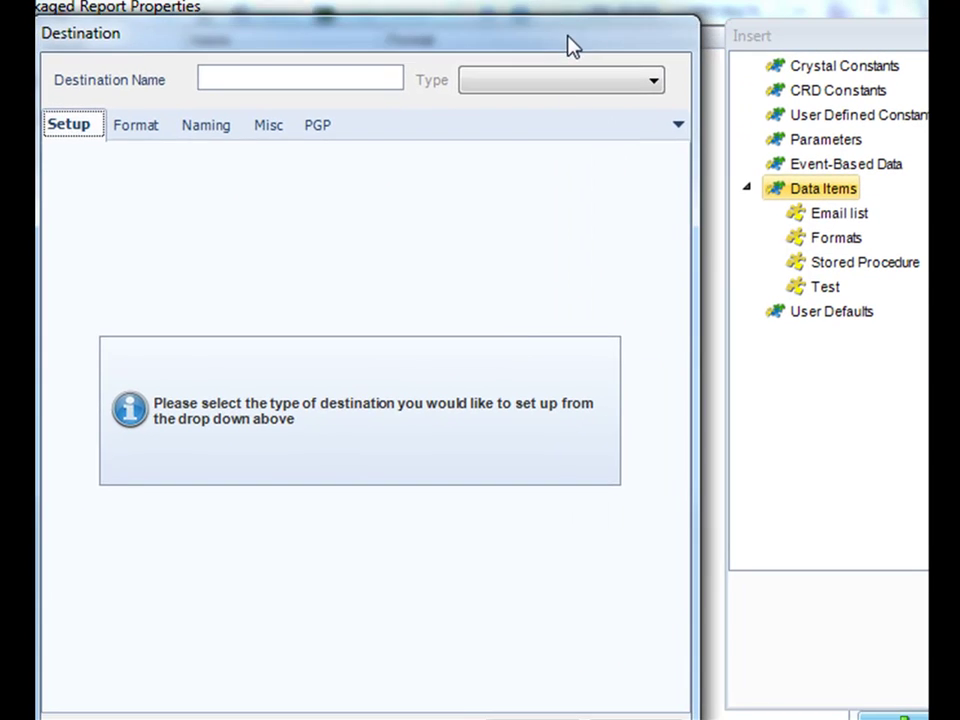
{"action": "left_click", "coordinate": [577, 90]}
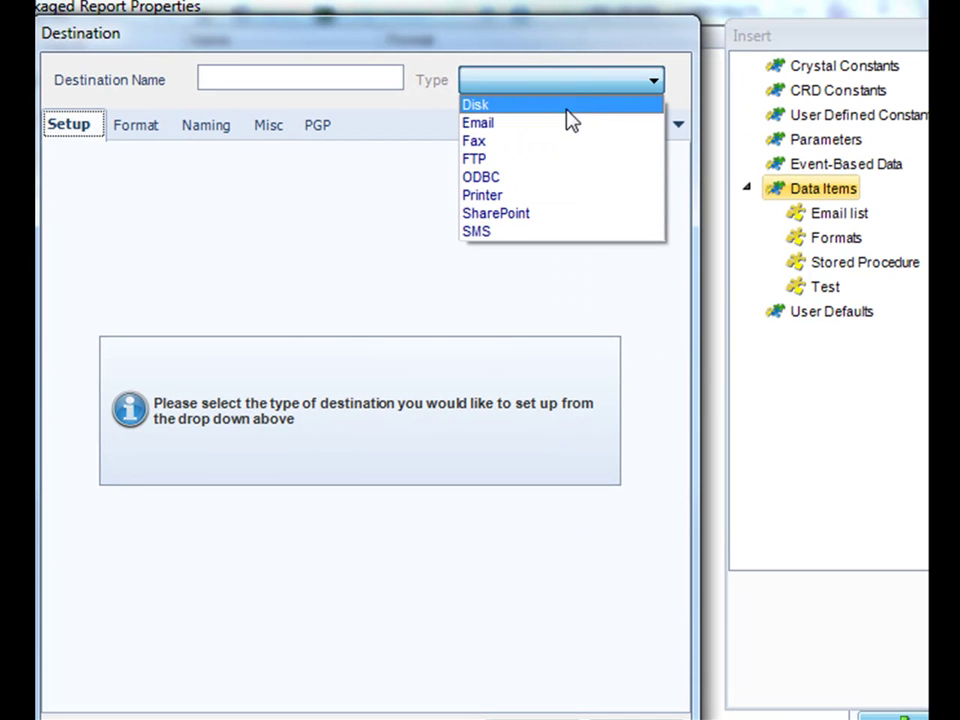
{"action": "left_click", "coordinate": [481, 125]}
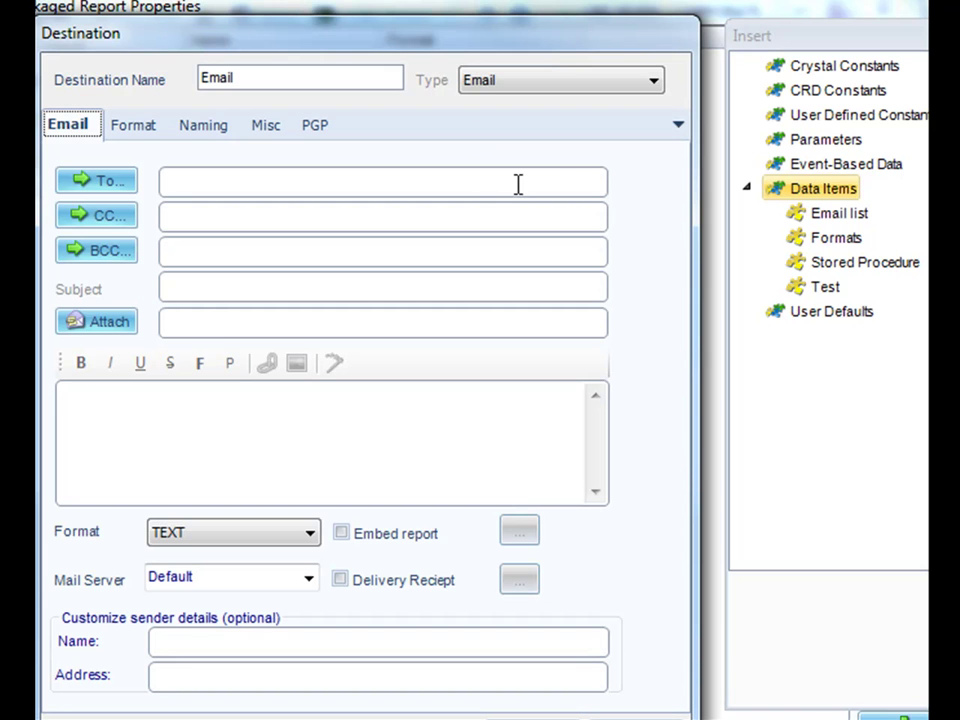
Step: Insert the event-based data item Read Email Request;From as the email's To recipient
{"action": "left_click", "coordinate": [787, 37]}
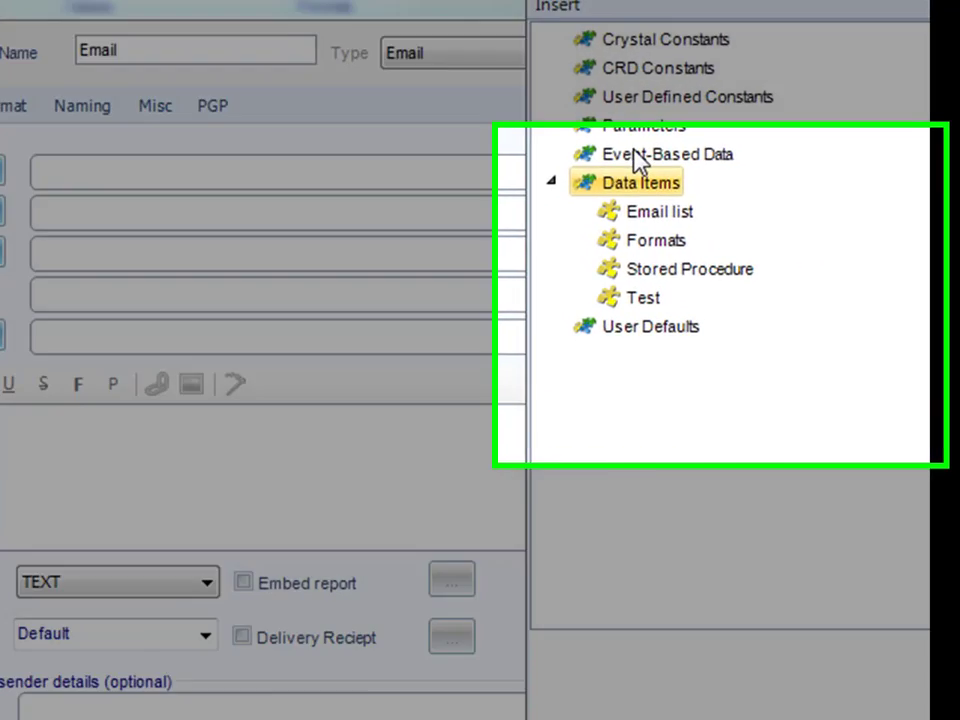
{"action": "double_click", "coordinate": [675, 165]}
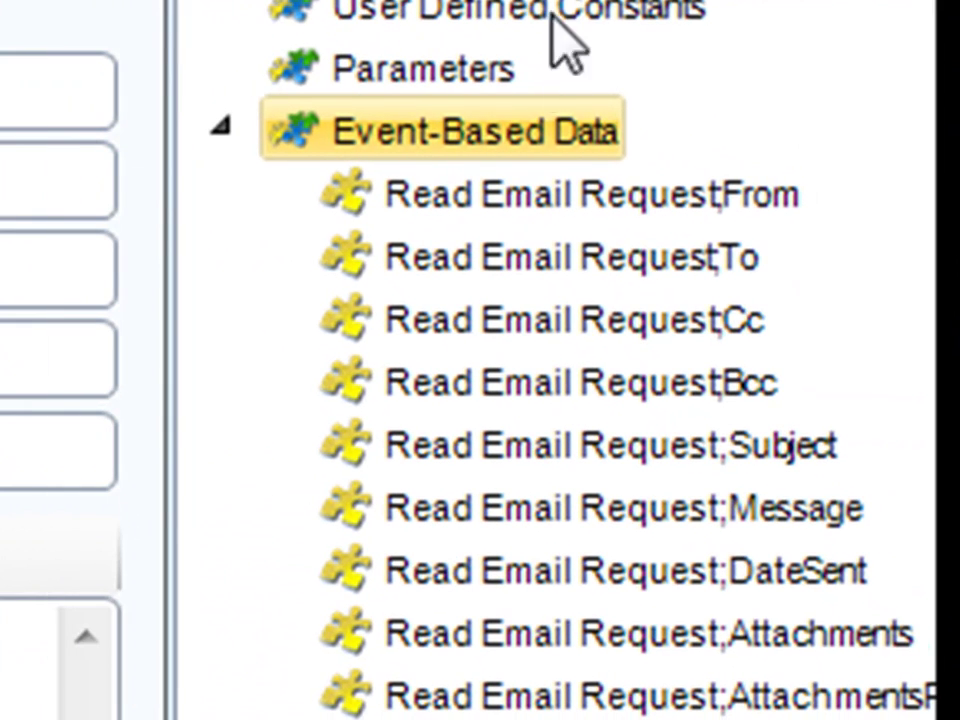
{"action": "left_click", "coordinate": [607, 200]}
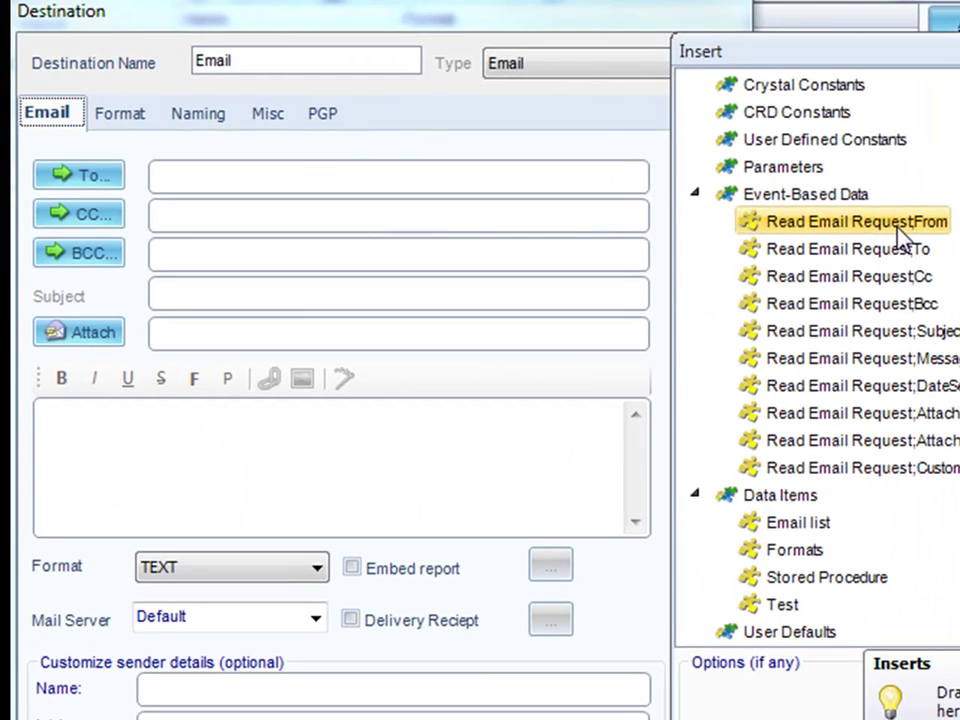
{"action": "left_click_drag", "start_coordinate": [899, 234], "coordinate": [304, 170]}
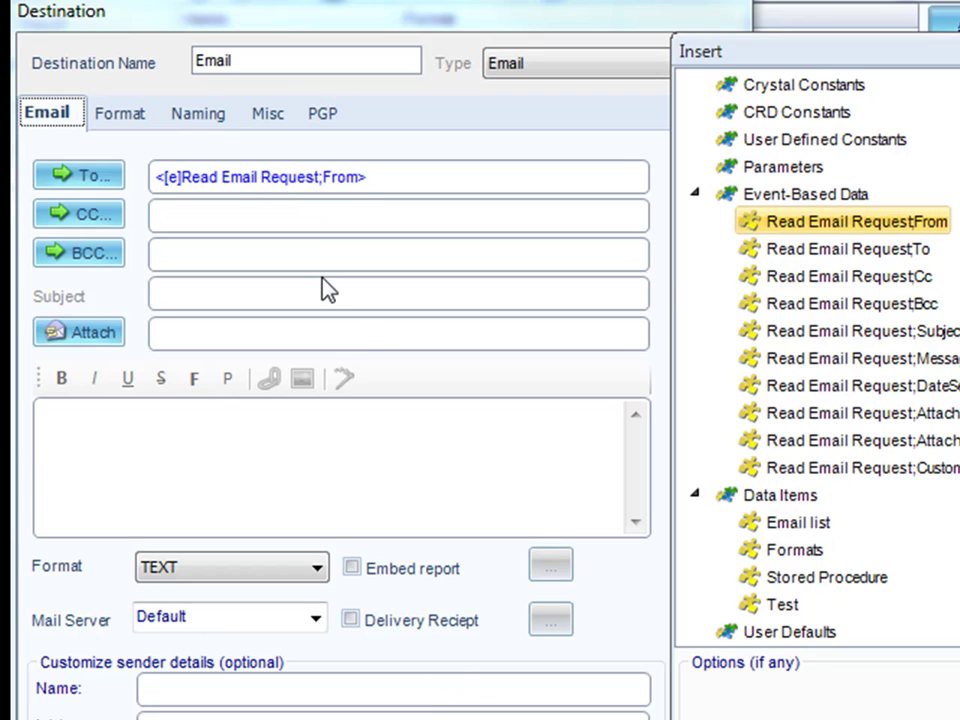
Step: Set the email subject to "Report Request for" followed by the Read Email Request custom item with descriptor "First Name"
{"action": "left_click", "coordinate": [310, 425]}
{"action": "left_click", "coordinate": [199, 291]}
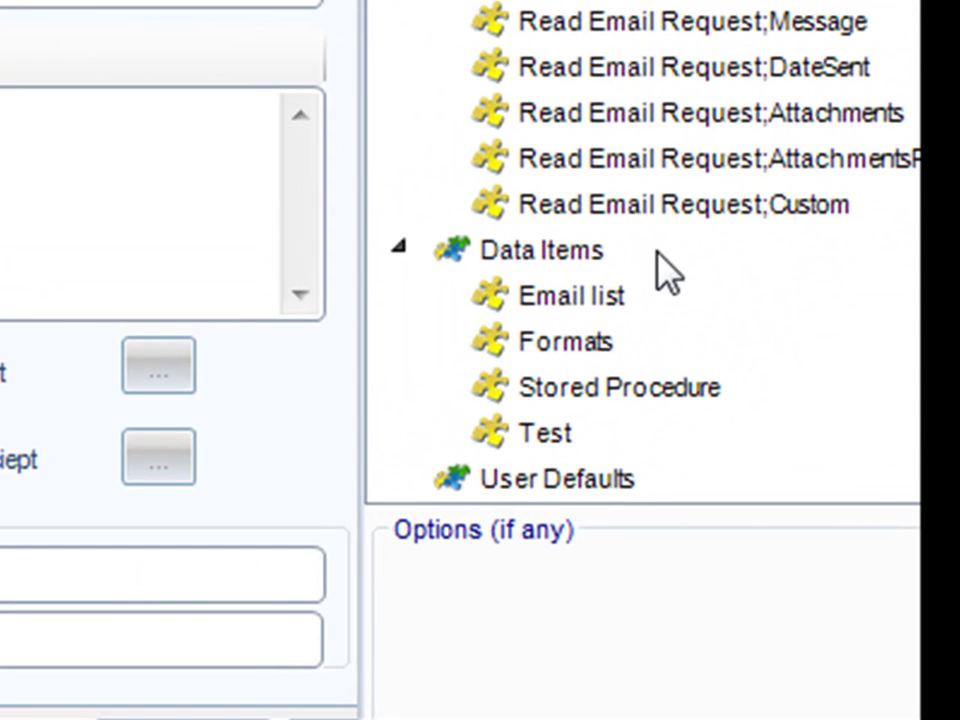
{"action": "left_click", "coordinate": [592, 297]}
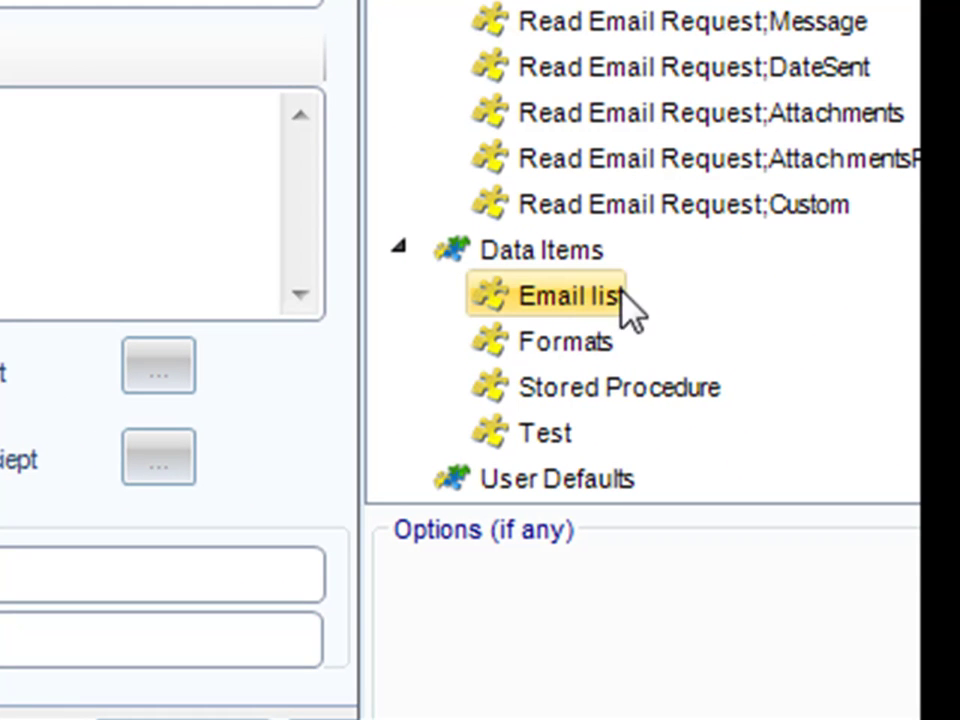
{"action": "left_click", "coordinate": [711, 205]}
{"action": "type", "text": "First Name"}
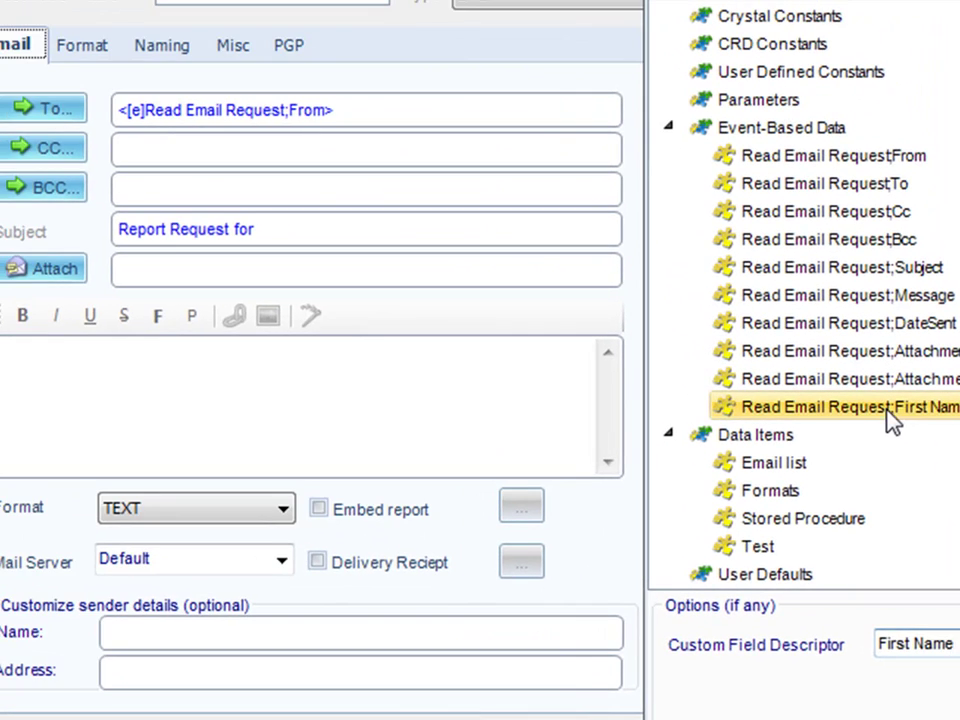
{"action": "left_click_drag", "start_coordinate": [858, 367], "coordinate": [213, 163]}
Step: Write the email body "Hello <[e]Read Email Request;First Name>," followed by a blank line and "Here is the report you requested."
{"action": "left_click", "coordinate": [259, 400]}
{"action": "type", "text": "Hello"}
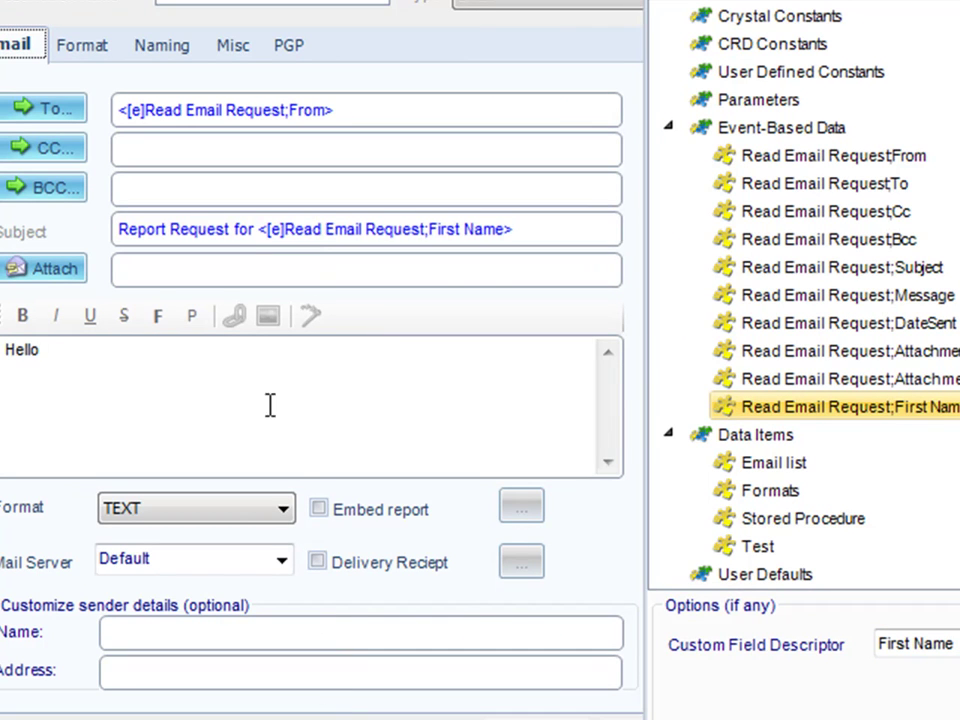
{"action": "left_click_drag", "start_coordinate": [814, 403], "coordinate": [199, 360]}
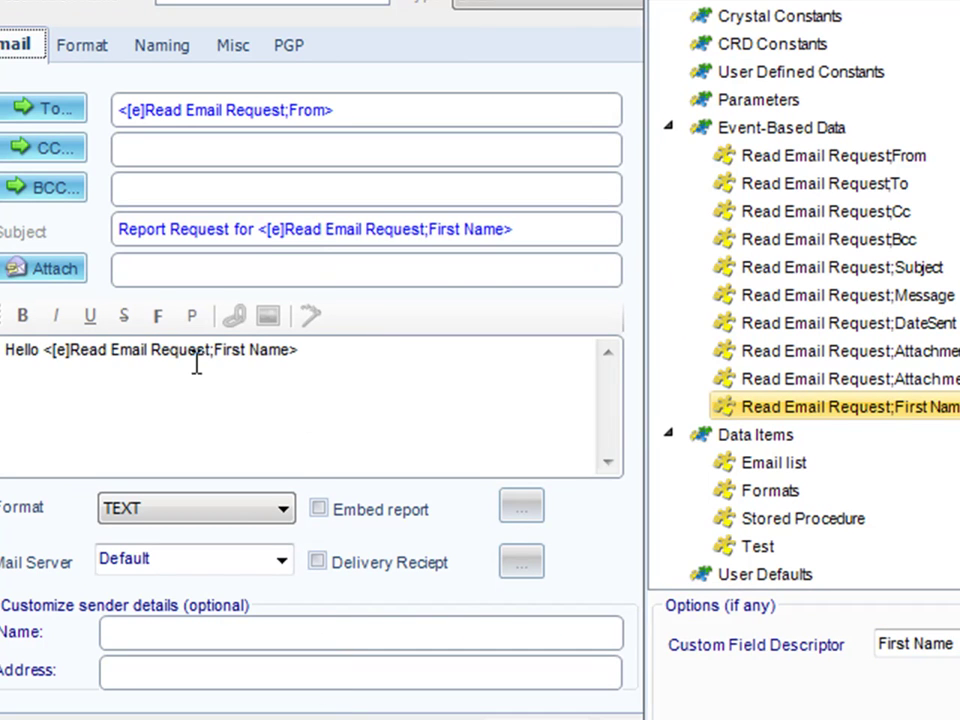
{"action": "type", "text": ","}
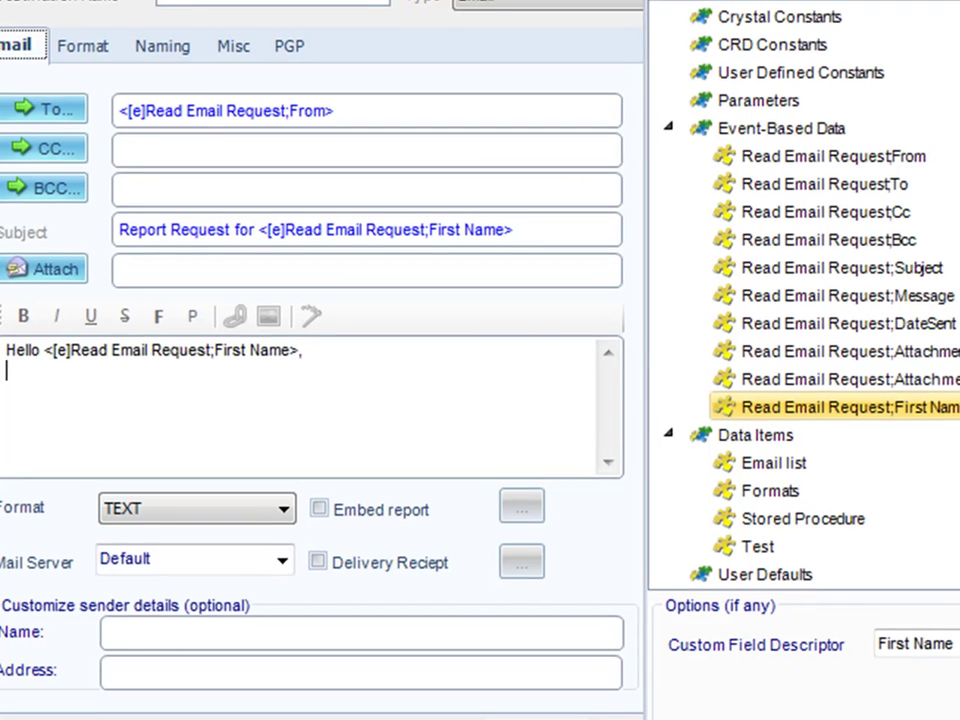
{"action": "key", "text": "Return"}
{"action": "key", "text": "Return"}
{"action": "type", "text": "Here is the report you requested."}
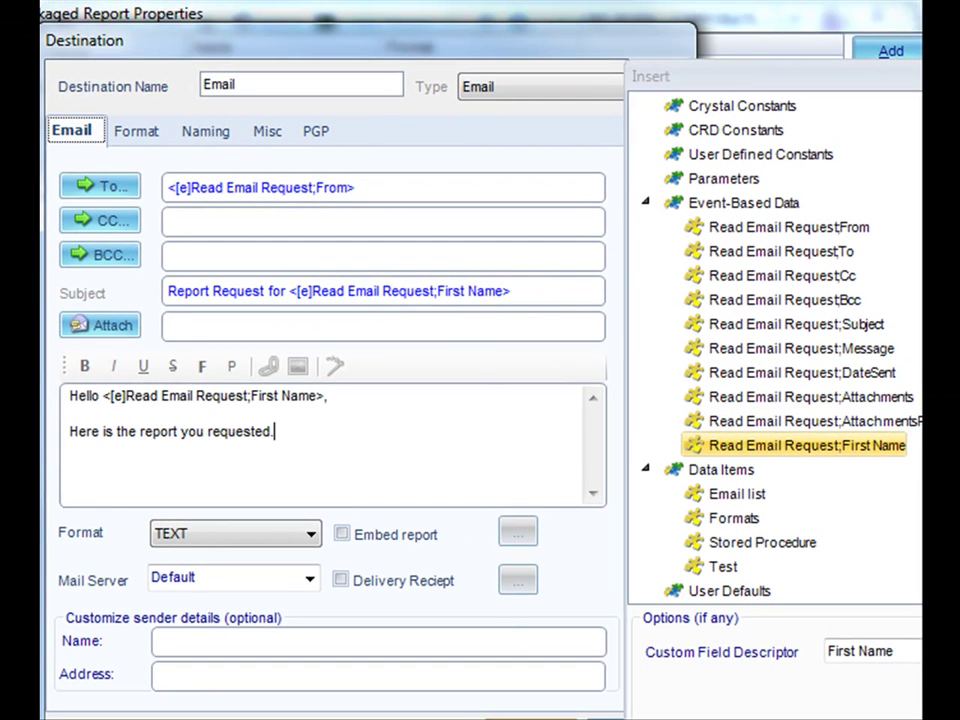
Step: Set the email destination's output format to Acrobat Format (*.pdf) and save the destination
{"action": "key", "text": "ctrl+Tab"}
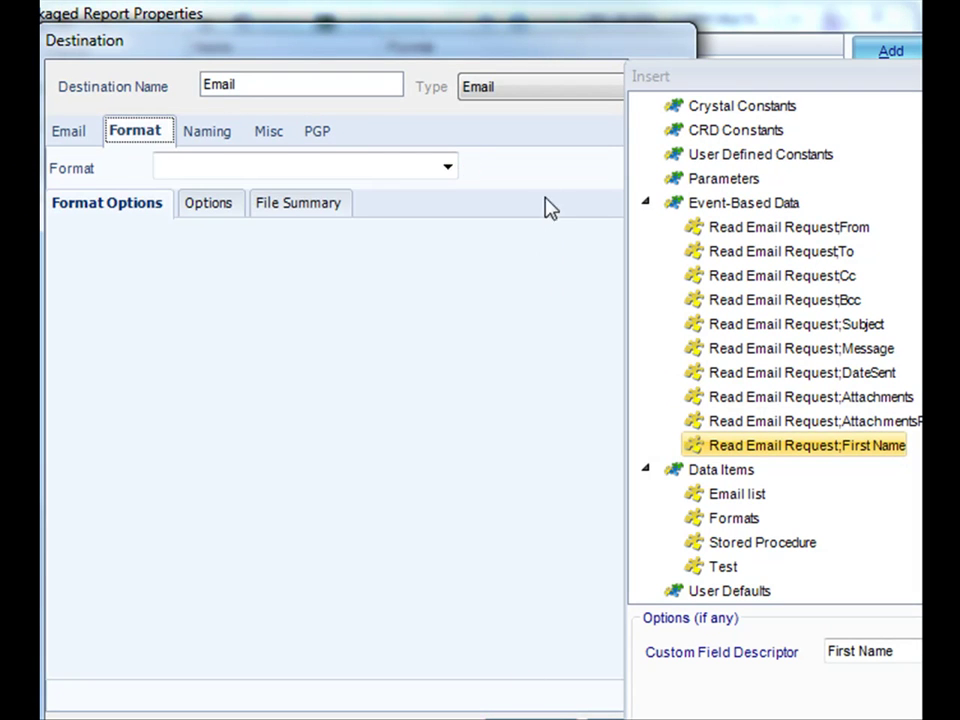
{"action": "left_click_drag", "start_coordinate": [497, 60], "coordinate": [508, 39]}
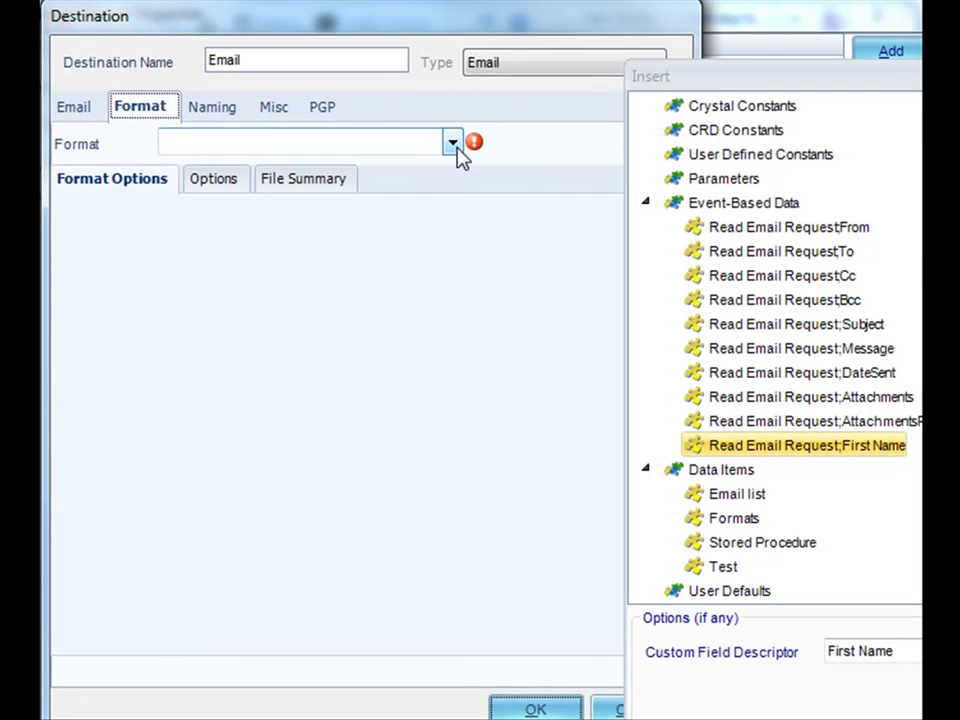
{"action": "left_click", "coordinate": [453, 144]}
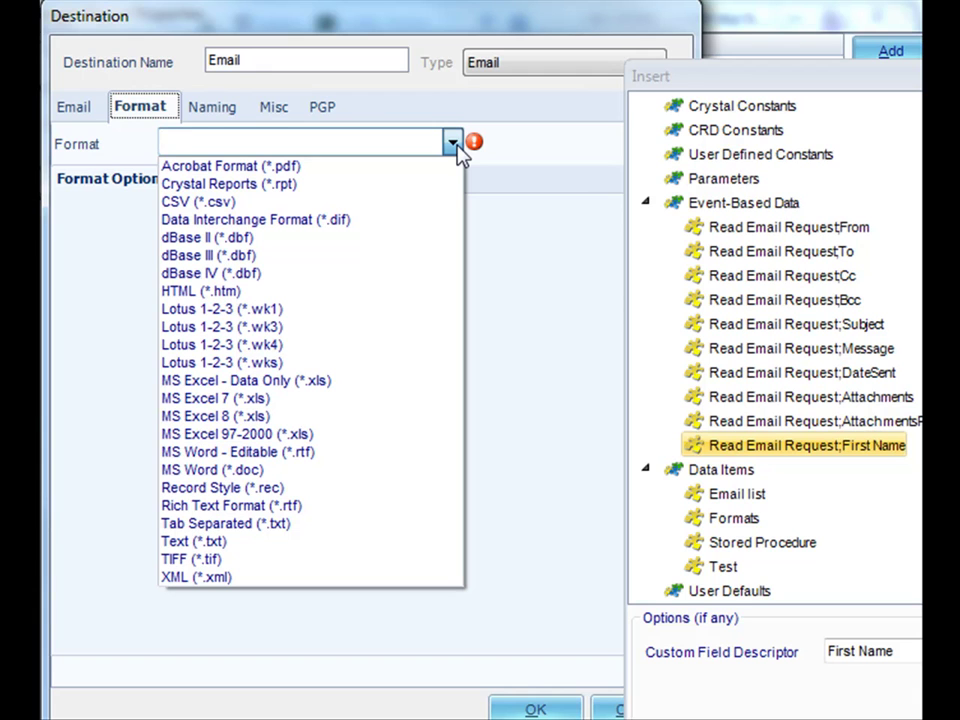
{"action": "left_click", "coordinate": [453, 144]}
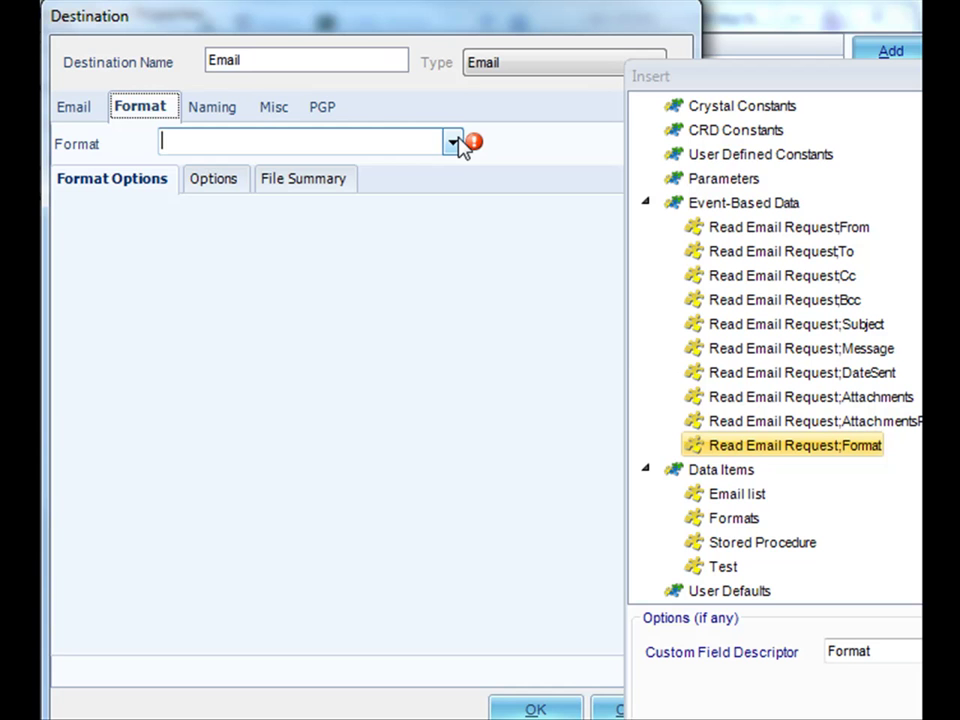
{"action": "left_click", "coordinate": [453, 144]}
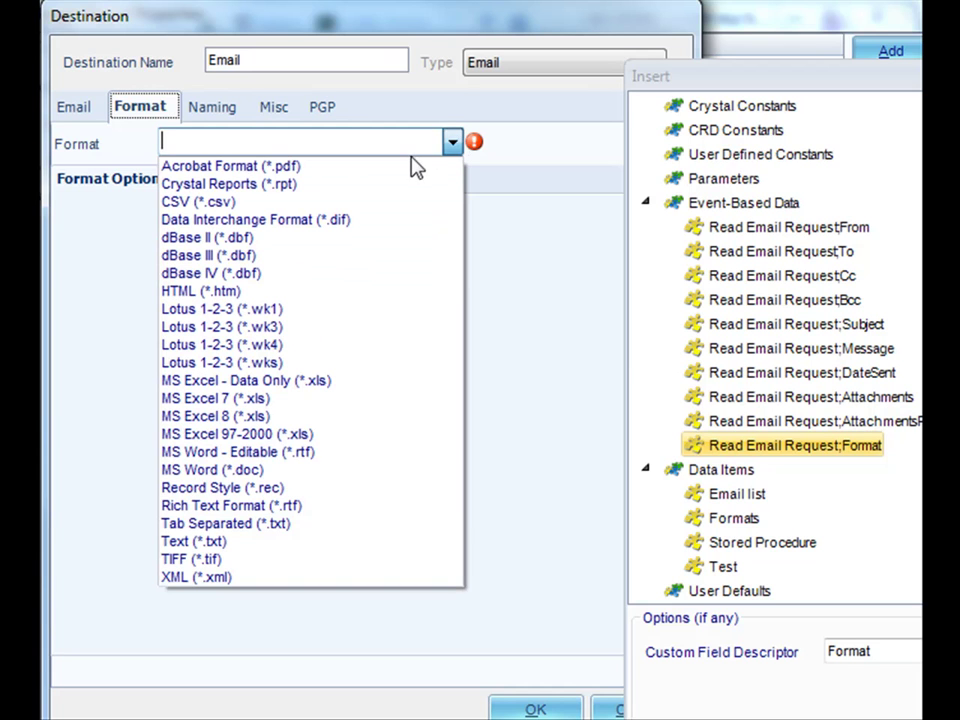
{"action": "left_click", "coordinate": [352, 166]}
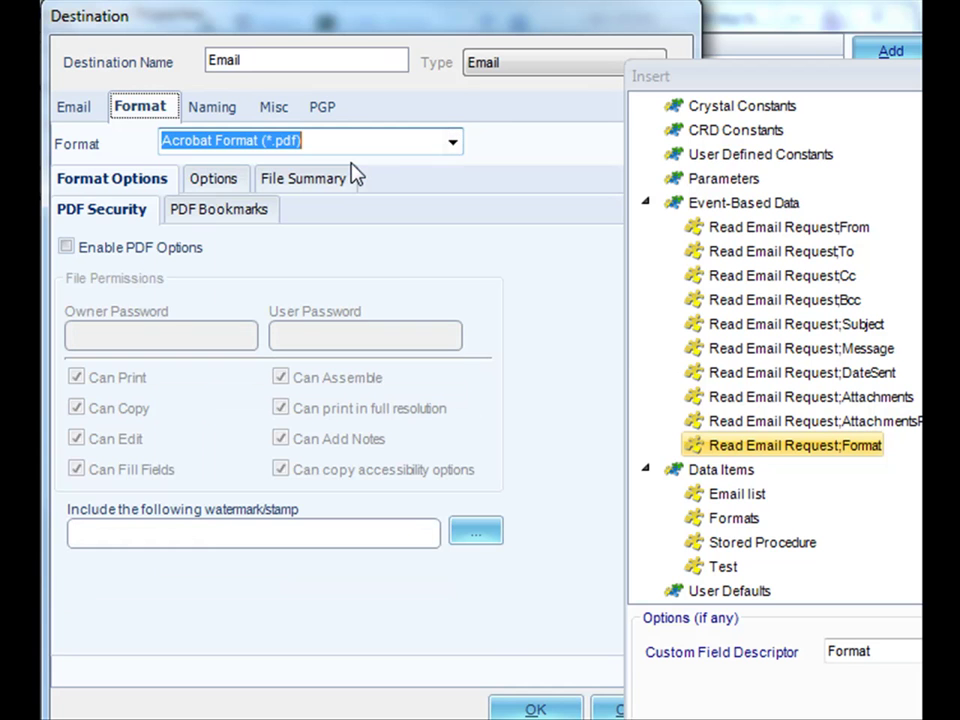
{"action": "left_click", "coordinate": [520, 708]}
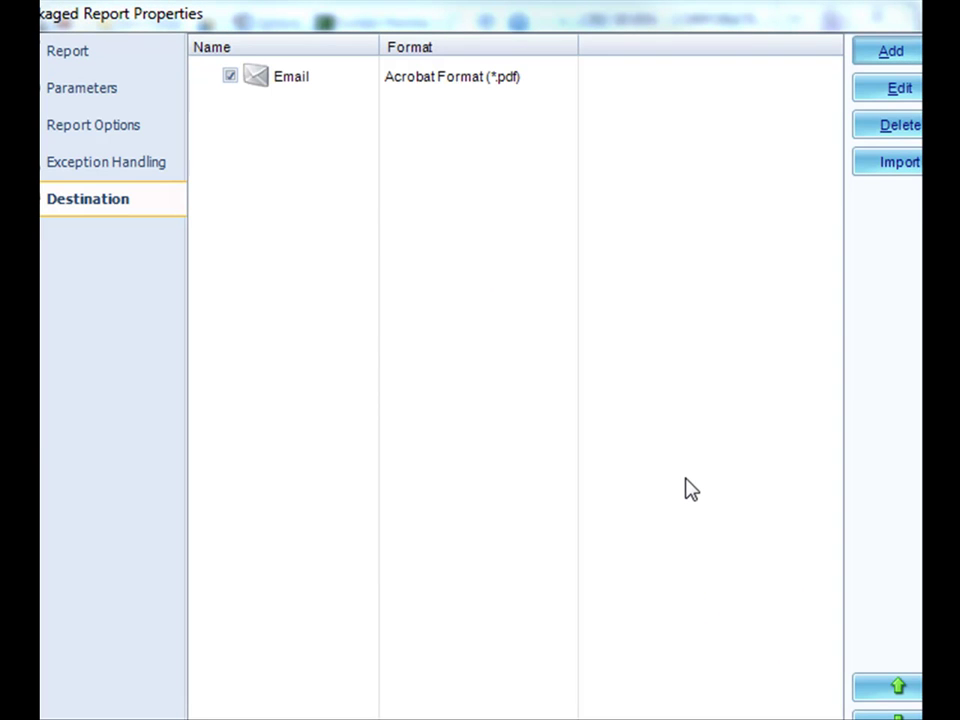
Step: Save the packaged report's properties and continue from the new reports list to the schedule's exception handling settings
{"action": "left_click_drag", "start_coordinate": [701, 28], "coordinate": [701, 0]}
{"action": "left_click", "coordinate": [795, 709]}
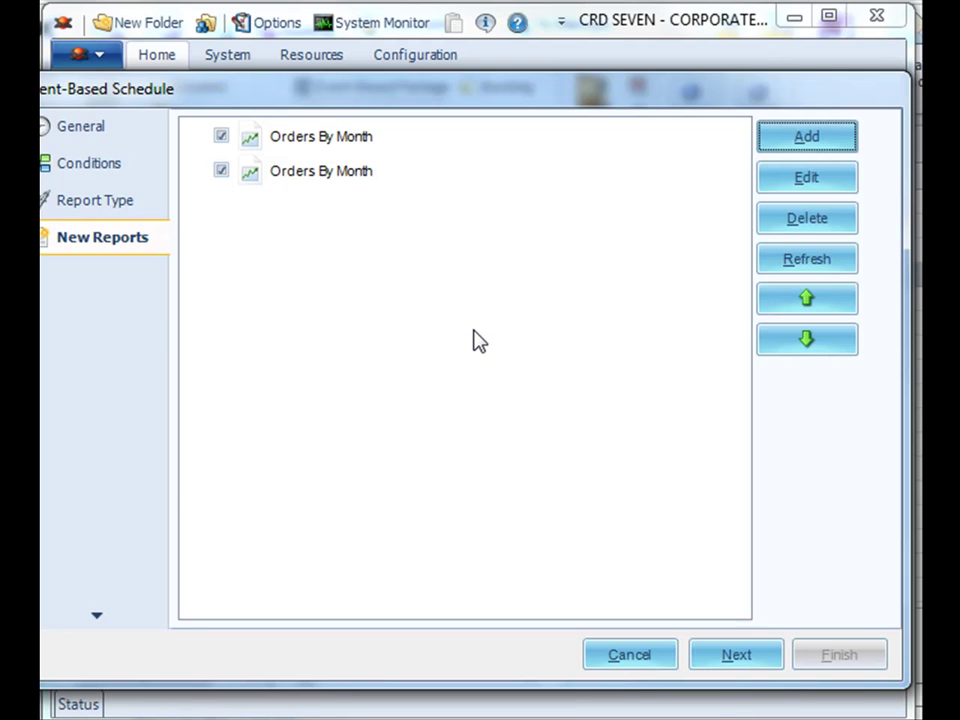
{"action": "left_click", "coordinate": [287, 171]}
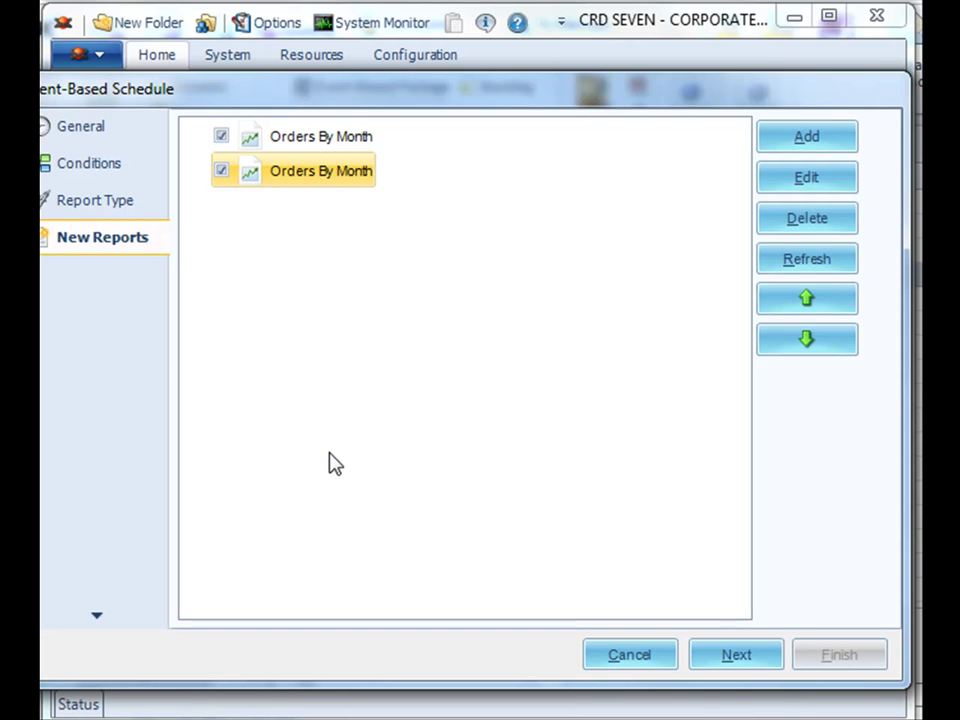
{"action": "left_click", "coordinate": [738, 657]}
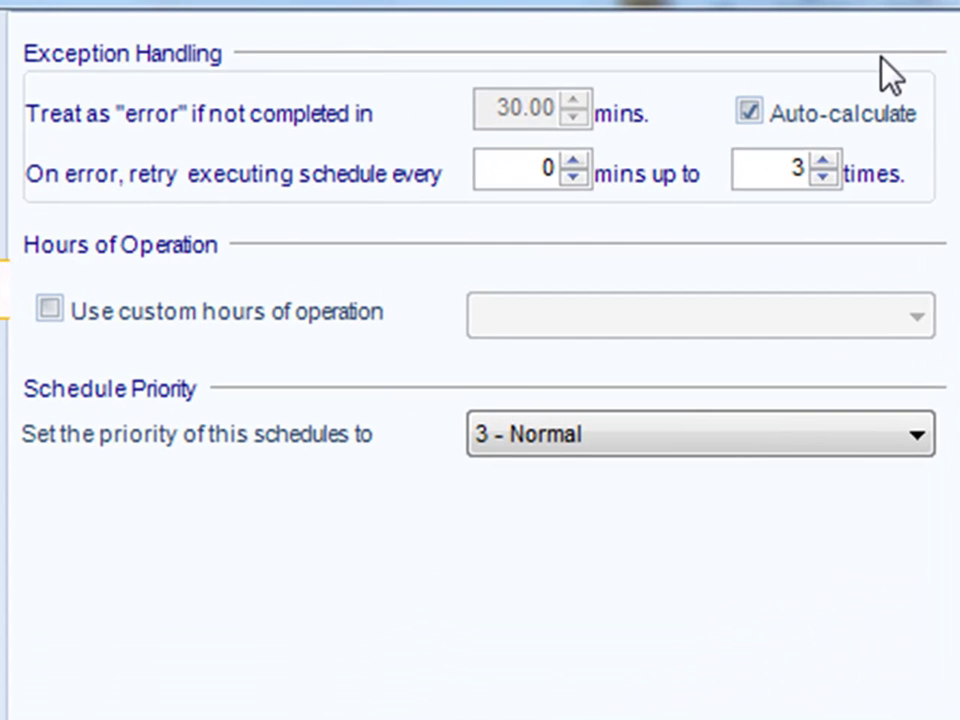
Step: Enable custom hours of operation for the schedule using Tuesday Run, and continue to the custom tasks
{"action": "left_click", "coordinate": [259, 320]}
{"action": "left_click", "coordinate": [890, 318]}
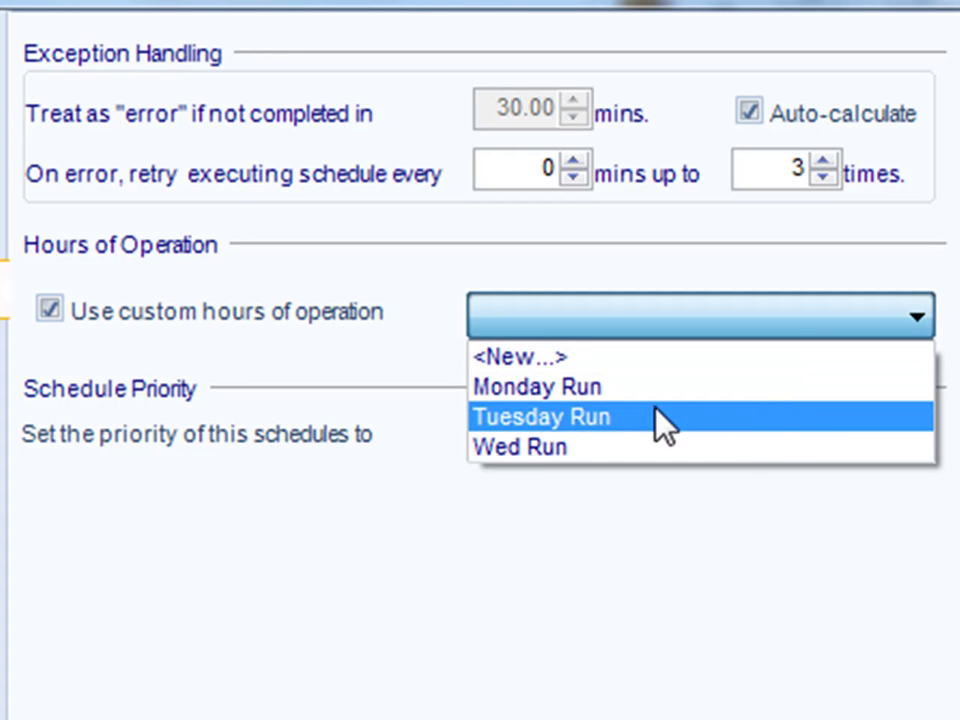
{"action": "left_click", "coordinate": [533, 418]}
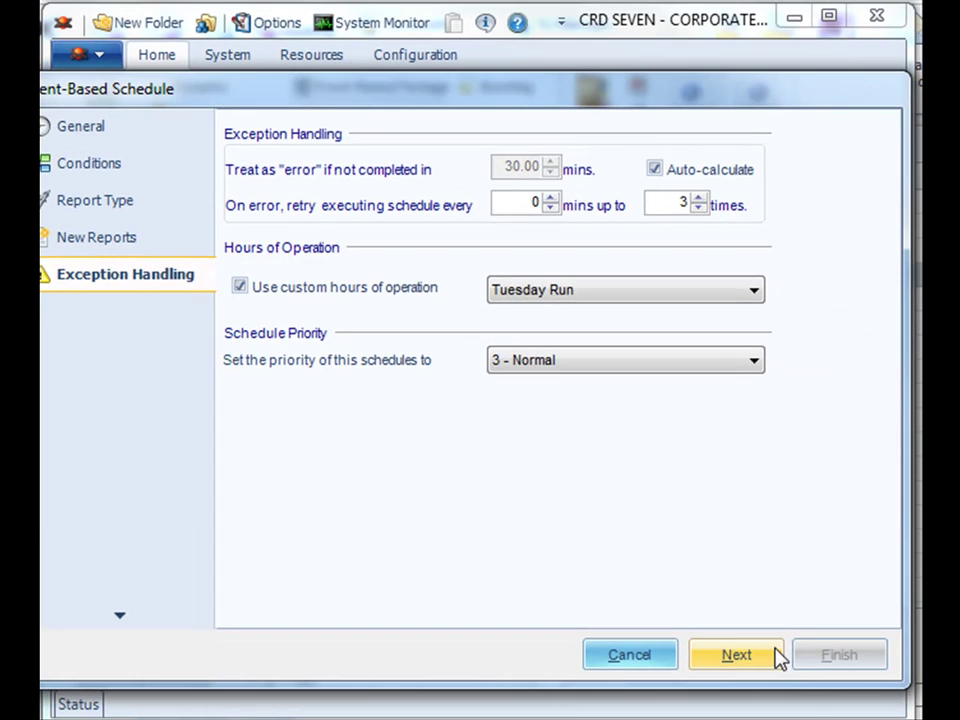
{"action": "left_click", "coordinate": [776, 652]}
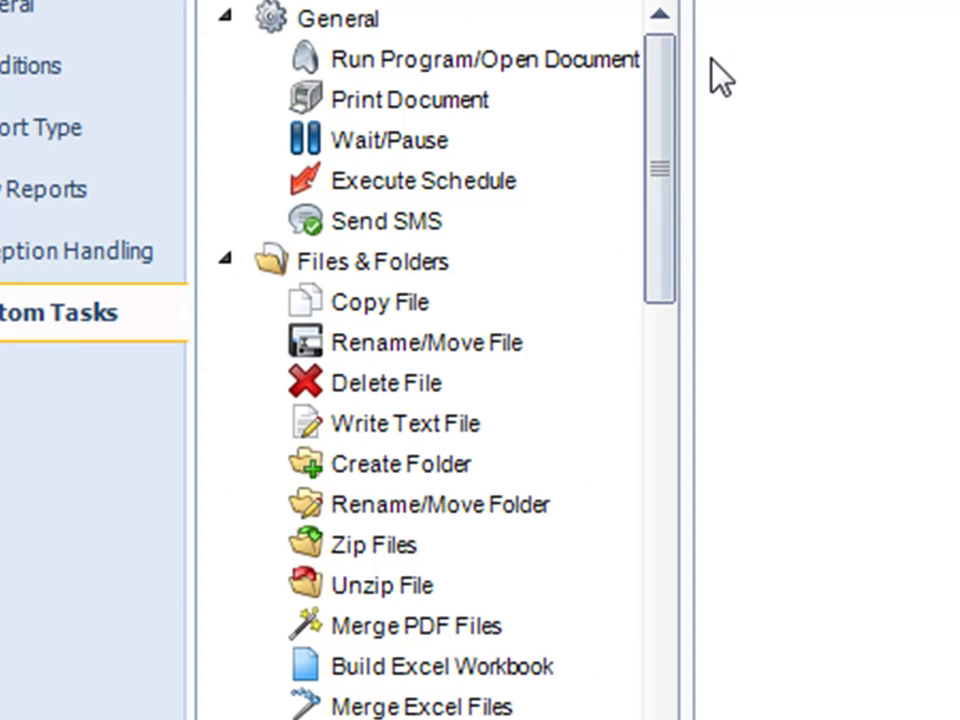
Step: Look through the custom tasks without adding any, keep the Schedules to Custom Tasks execution flow, and finish the schedule
{"action": "left_click_drag", "start_coordinate": [664, 137], "coordinate": [660, 321]}
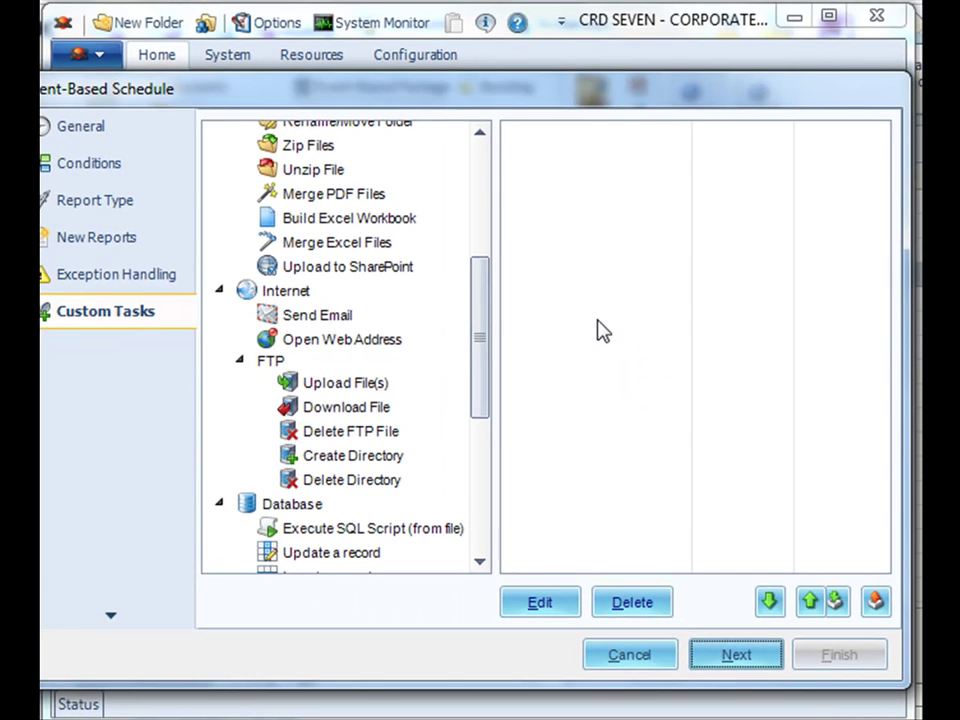
{"action": "left_click", "coordinate": [730, 670]}
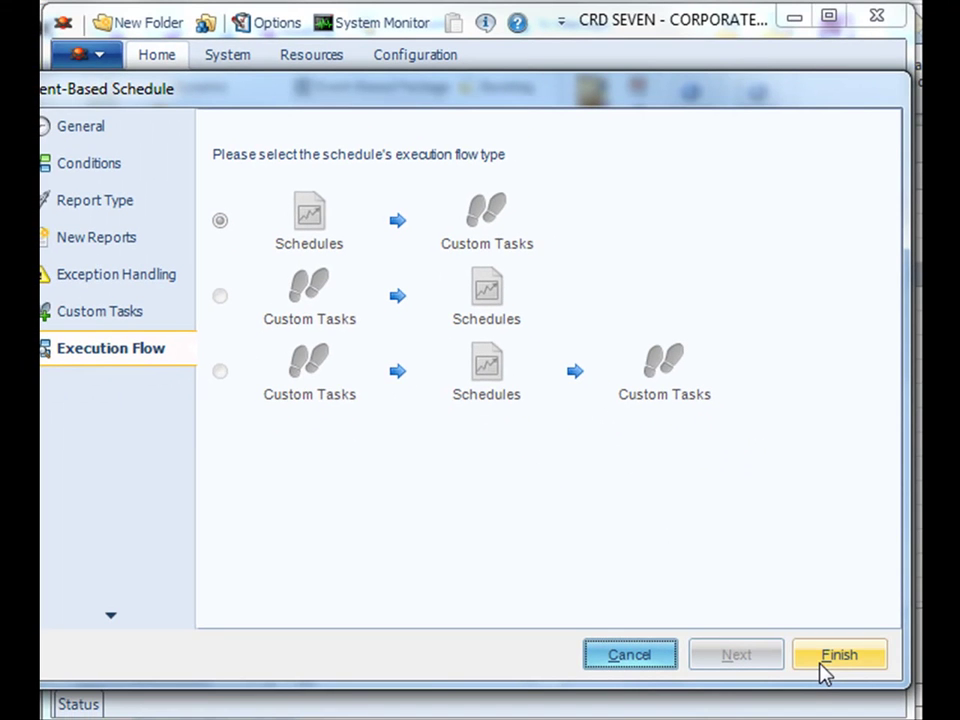
{"action": "left_click", "coordinate": [838, 655]}
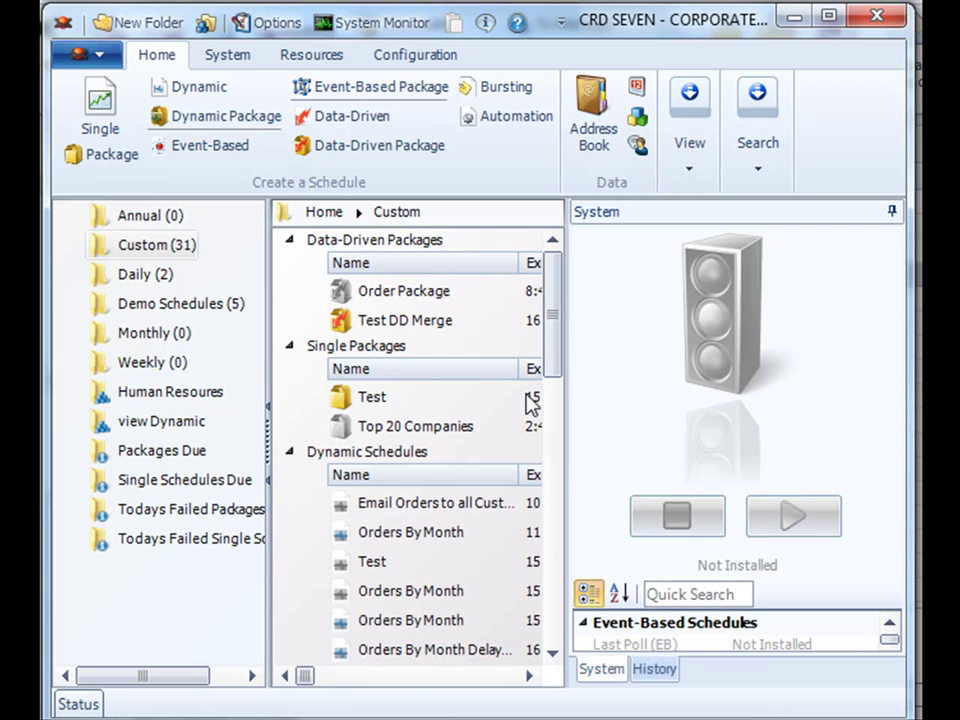
Step: Open the properties of the Report Request event-based schedule in the Demo Schedules folder
{"action": "left_click", "coordinate": [218, 312]}
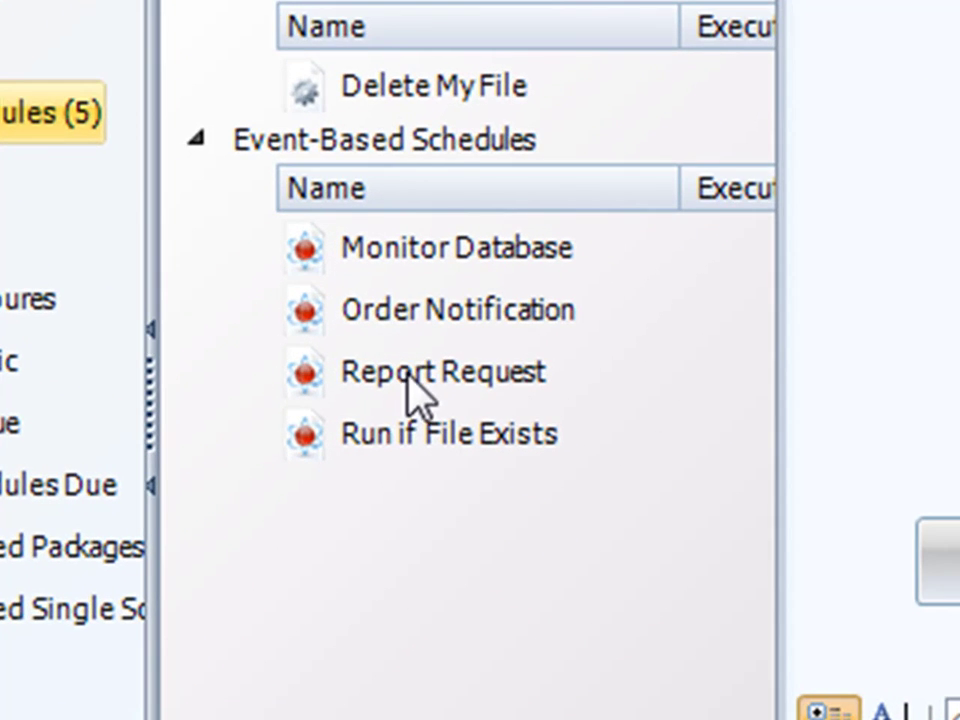
{"action": "left_click", "coordinate": [392, 430]}
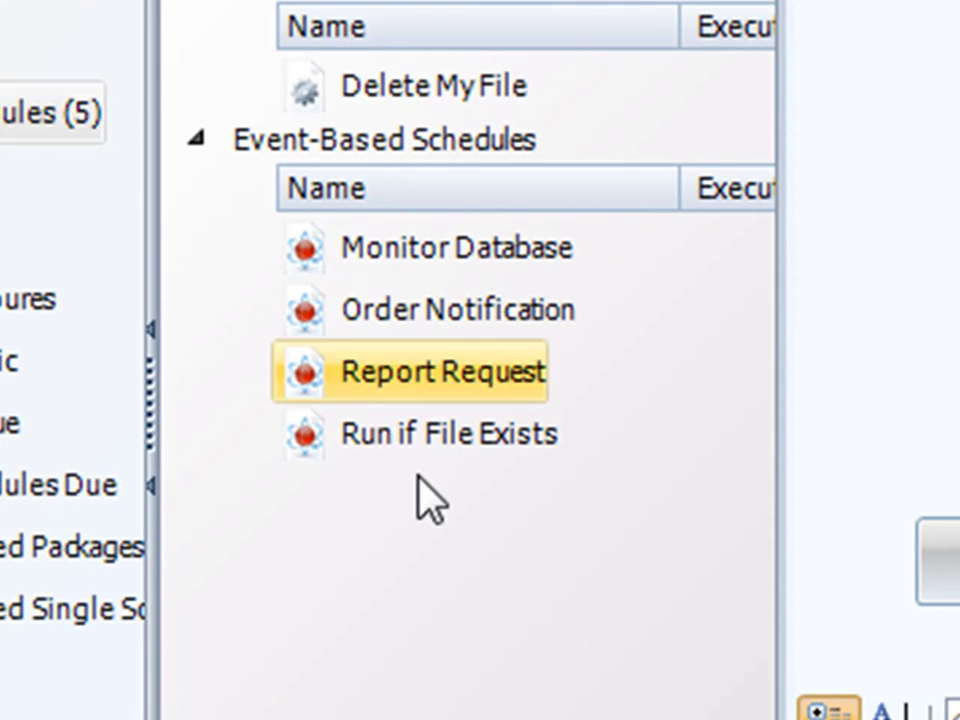
{"action": "right_click", "coordinate": [428, 370]}
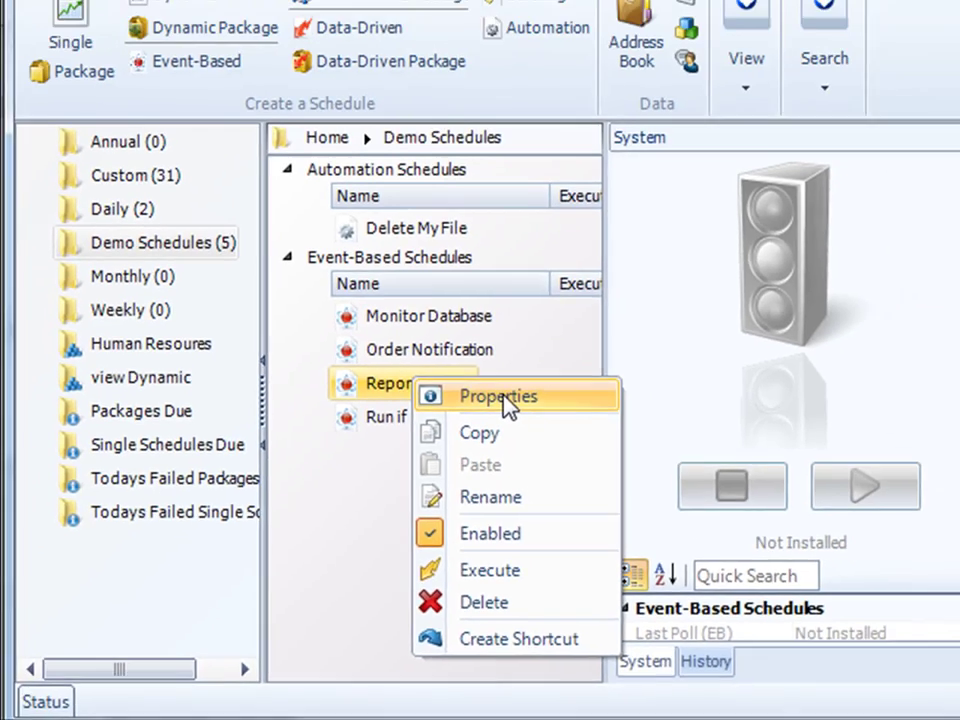
{"action": "left_click", "coordinate": [503, 399]}
{"action": "left_click_drag", "start_coordinate": [959, 269], "coordinate": [373, 0]}
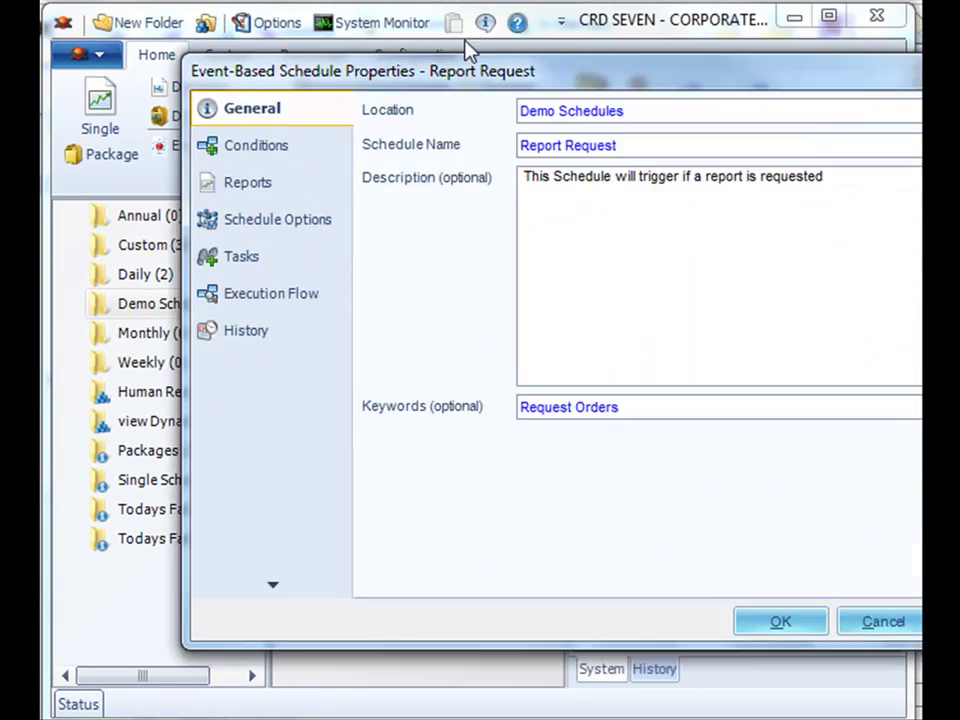
Step: Review the Report Request schedule's conditions, reports, schedule options and tasks, and close its properties without saving
{"action": "left_click_drag", "start_coordinate": [365, 62], "coordinate": [379, 77]}
{"action": "left_click", "coordinate": [125, 148]}
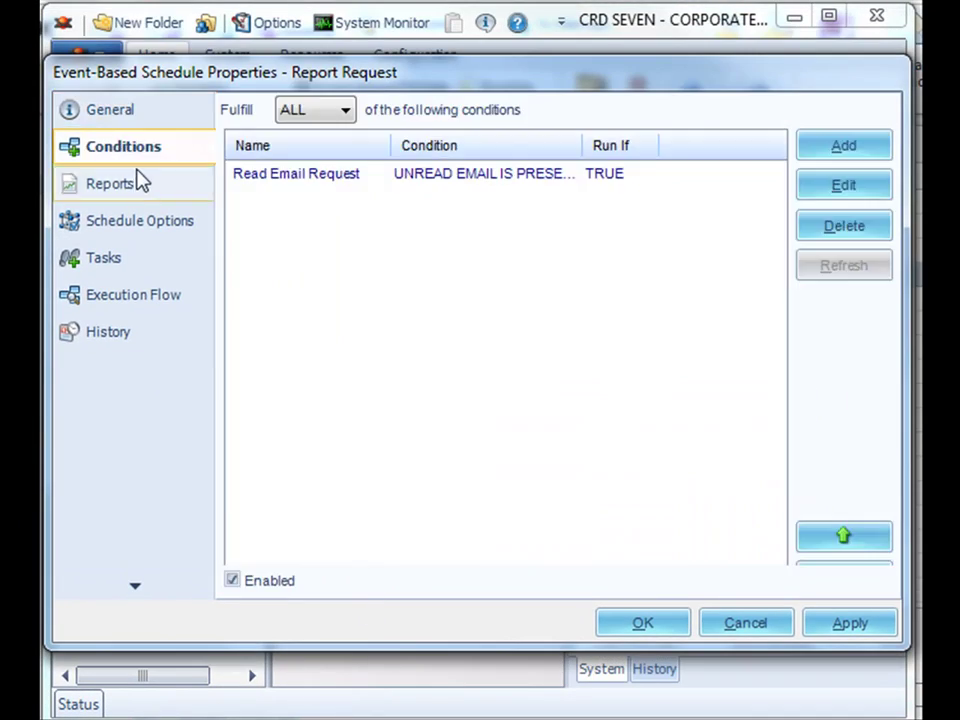
{"action": "left_click", "coordinate": [125, 186]}
{"action": "left_click", "coordinate": [135, 222]}
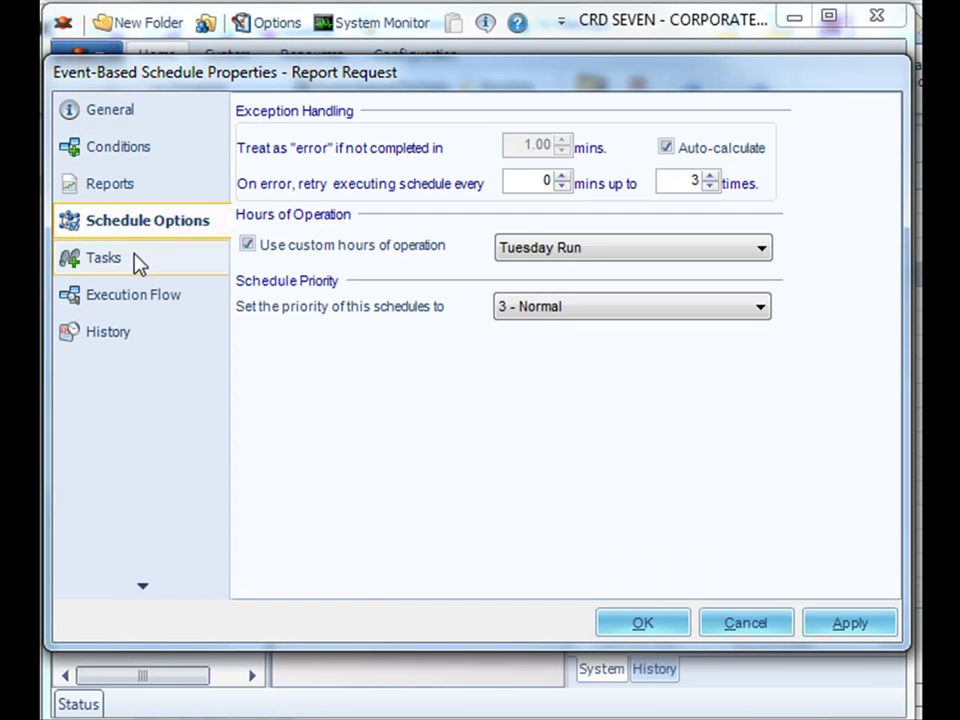
{"action": "left_click", "coordinate": [135, 259]}
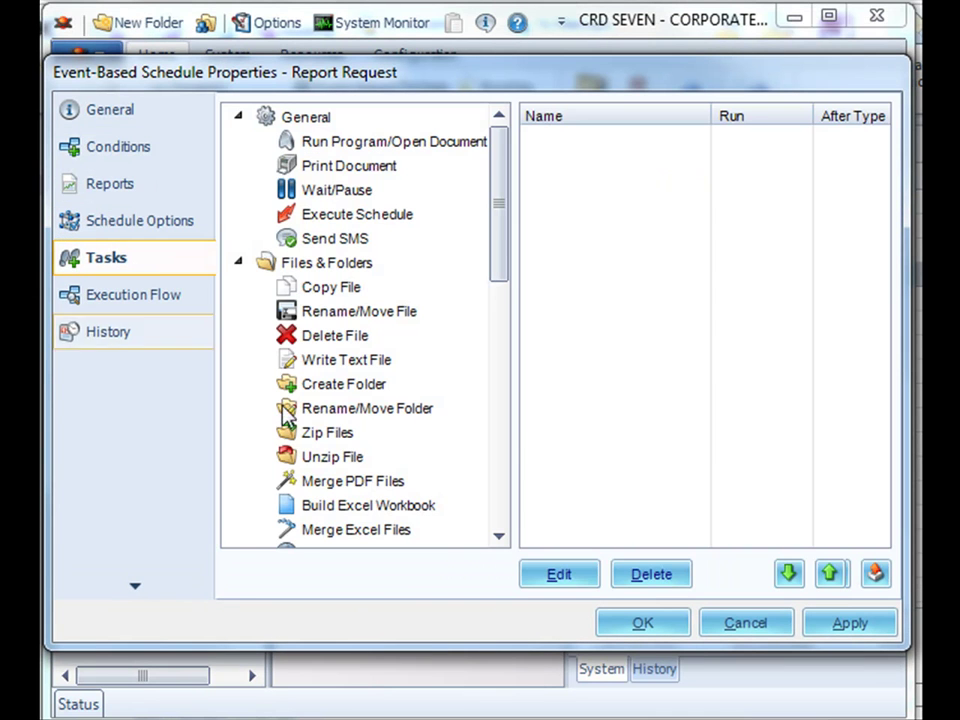
{"action": "left_click", "coordinate": [770, 624]}
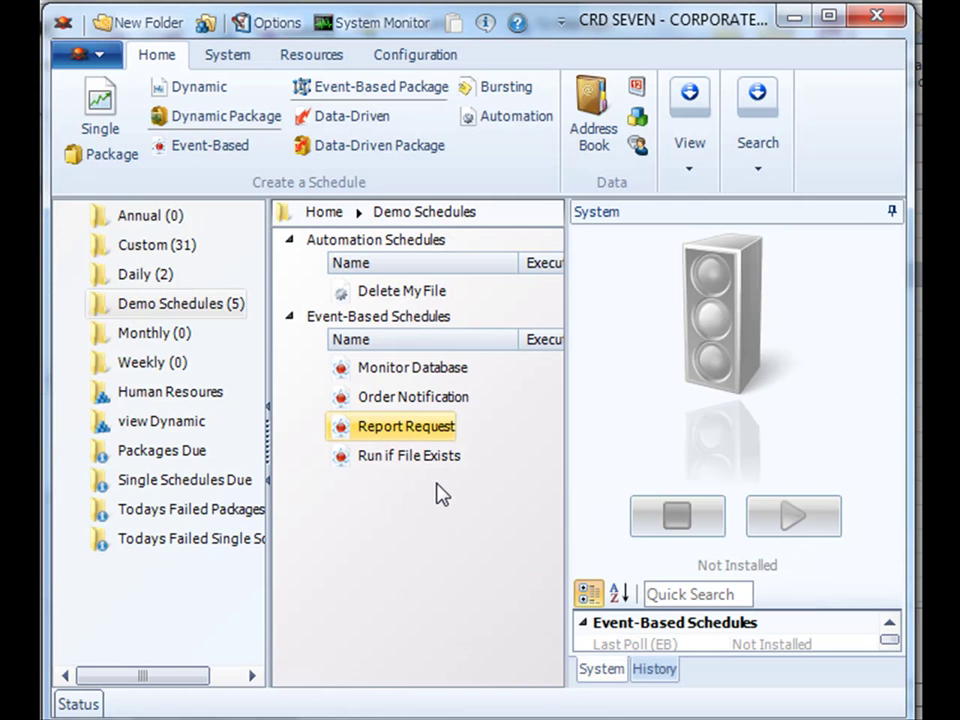